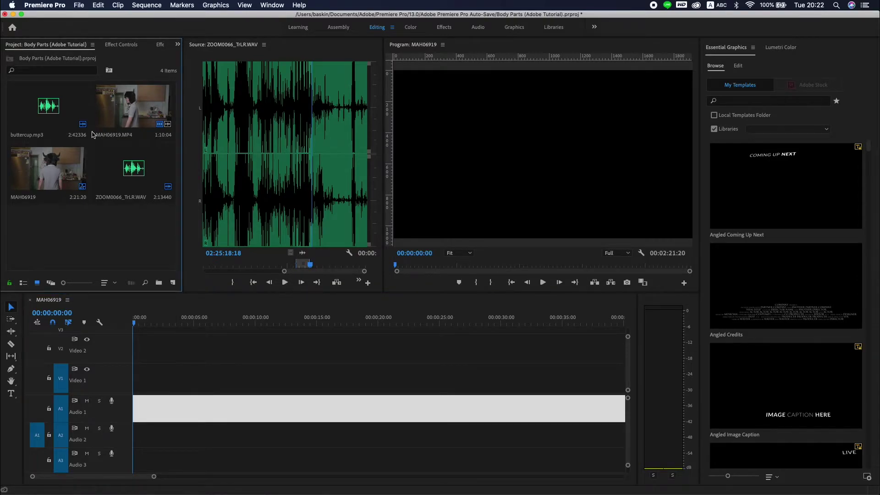
Add MAH06919.MP4 to the timeline and split it at 00:00:10:12
{"action": "left_click_drag", "start_coordinate": [112, 121], "coordinate": [138, 417]}
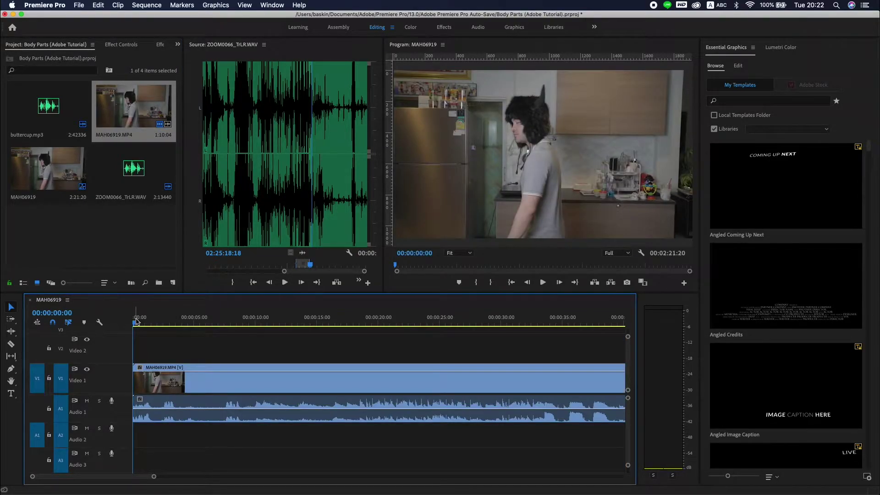
{"action": "key", "text": "space"}
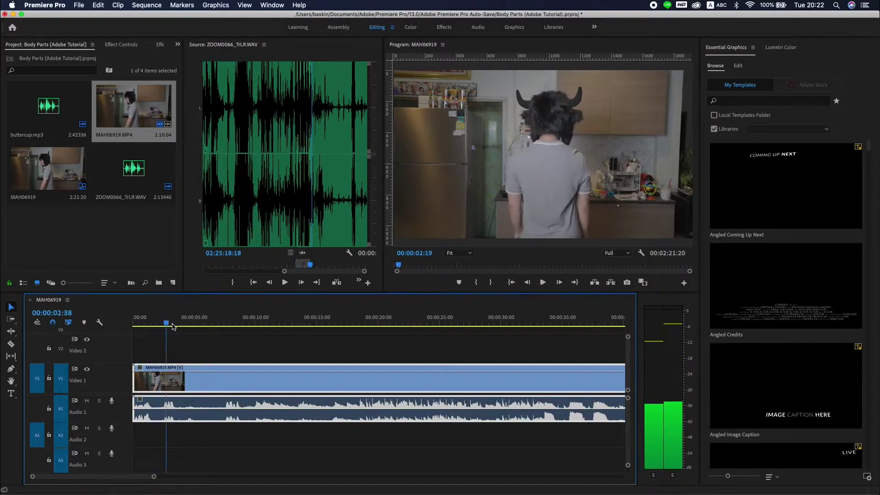
{"action": "left_click_drag", "start_coordinate": [173, 327], "coordinate": [255, 324]}
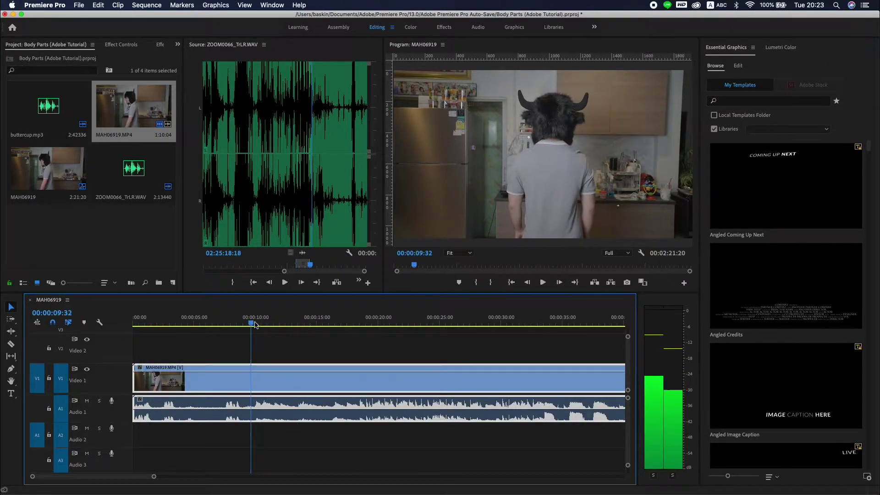
{"action": "left_click_drag", "start_coordinate": [255, 324], "coordinate": [252, 326]}
{"action": "key", "text": "space"}
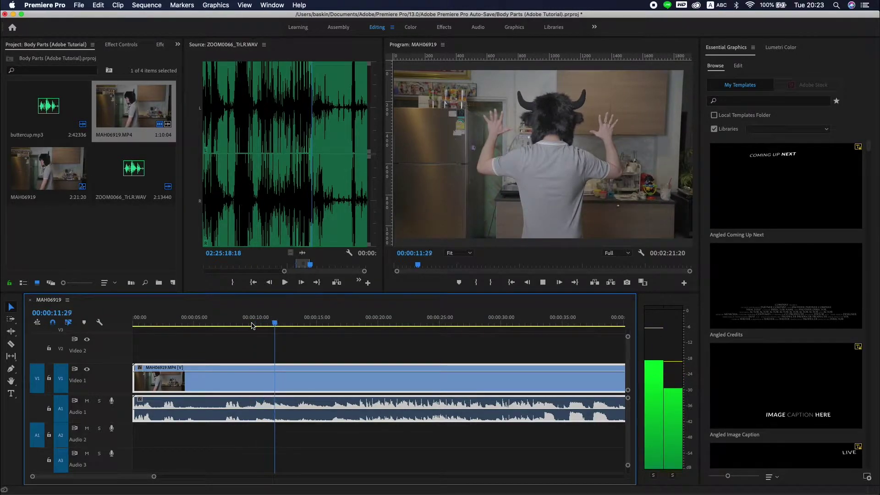
{"action": "key", "text": "space"}
{"action": "left_click", "coordinate": [258, 326]}
{"action": "key", "text": "super+k"}
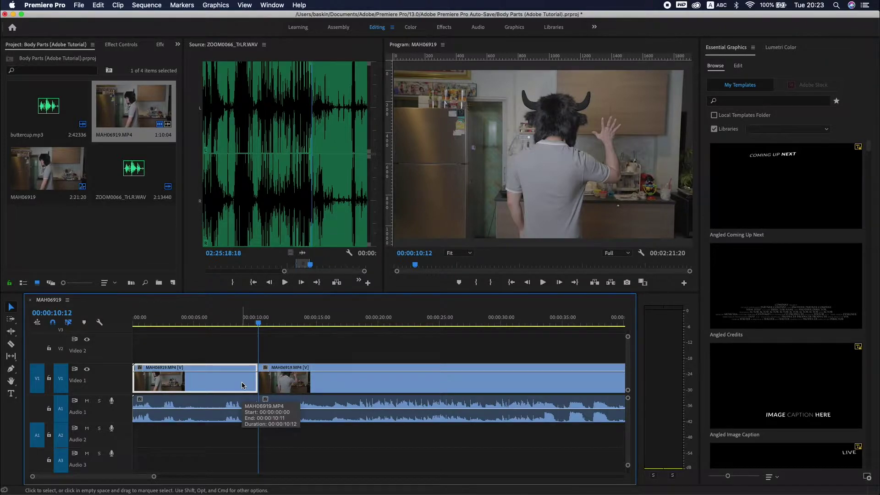
Copy the first MAH06919.MP4 piece onto Video 2 above the original and select the copy
{"action": "left_click_drag", "start_coordinate": [242, 385], "coordinate": [243, 362]}
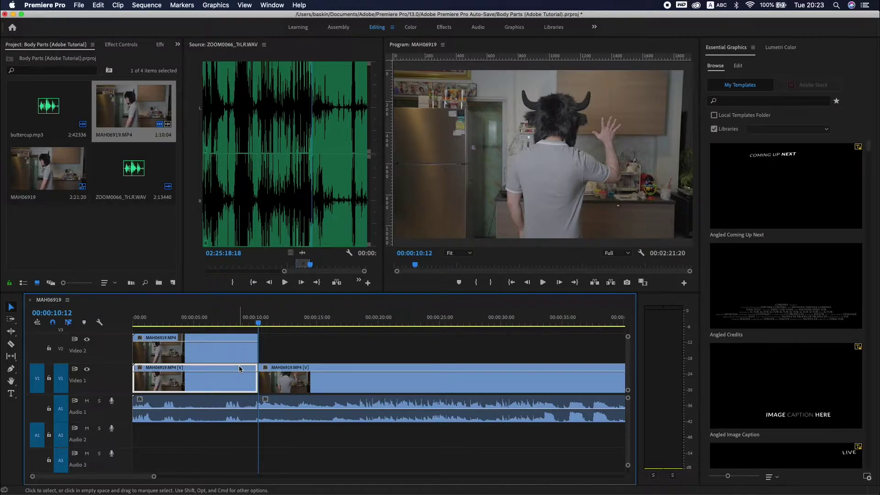
{"action": "left_click", "coordinate": [225, 347]}
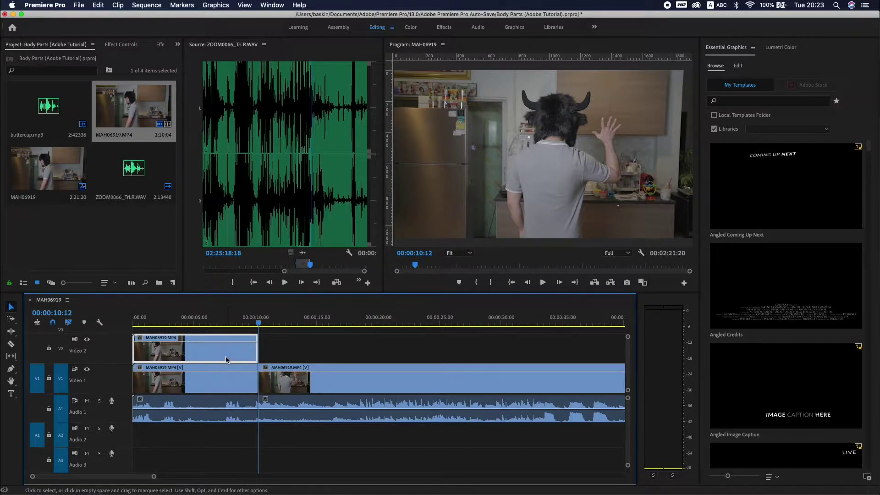
Give the Video 2 copy a Frame Hold on its Out Point, then park the playhead at 00:00:06:17
{"action": "right_click", "coordinate": [240, 356]}
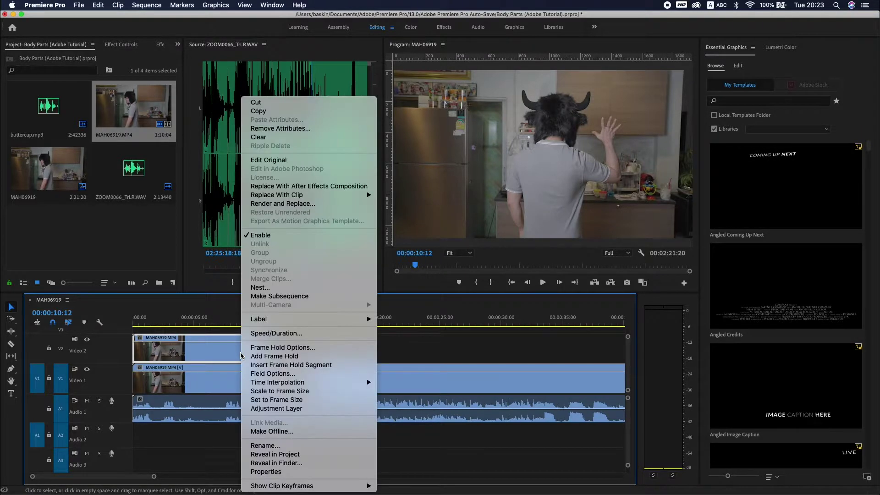
{"action": "left_click", "coordinate": [308, 348]}
{"action": "left_click", "coordinate": [437, 251]}
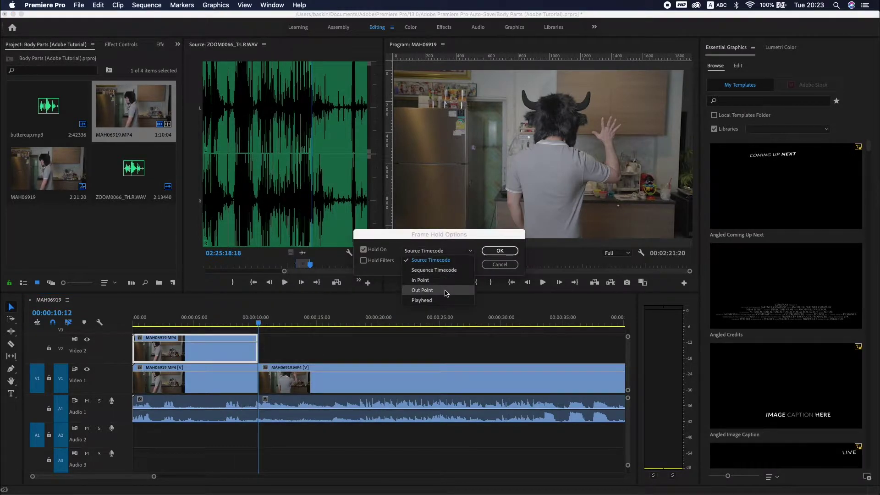
{"action": "left_click", "coordinate": [422, 290]}
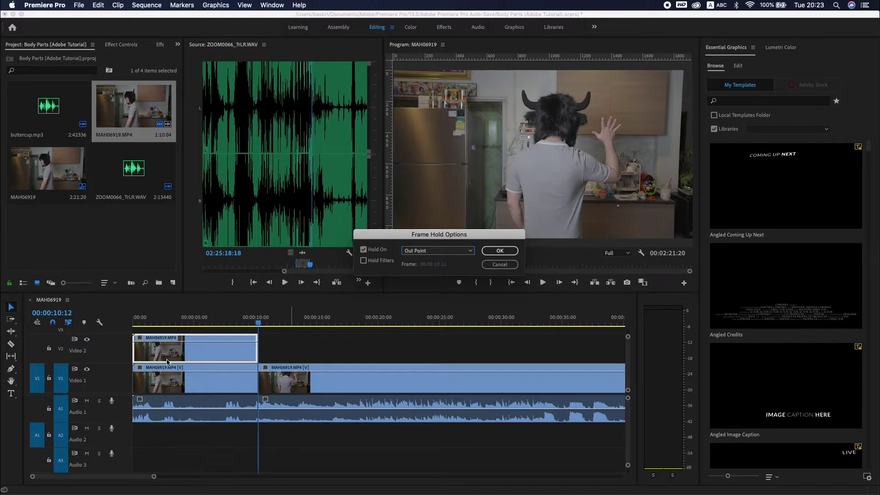
{"action": "left_click", "coordinate": [497, 251]}
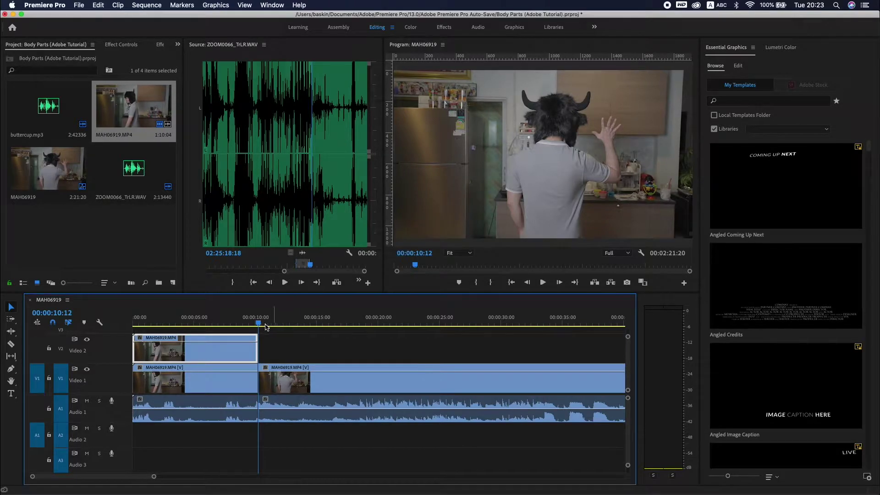
{"action": "left_click_drag", "start_coordinate": [266, 326], "coordinate": [218, 326]}
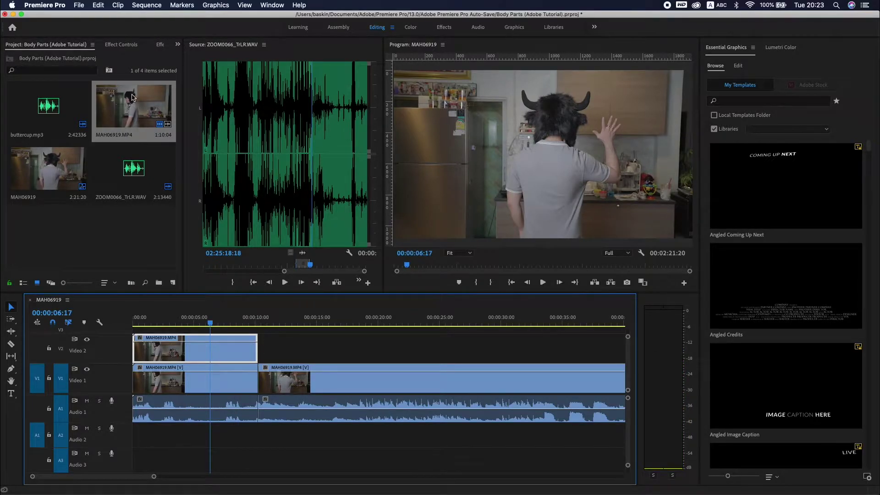
Add a free-draw pen Mask (1) to the Video 2 clip's Opacity in Effect Controls
{"action": "left_click", "coordinate": [121, 46]}
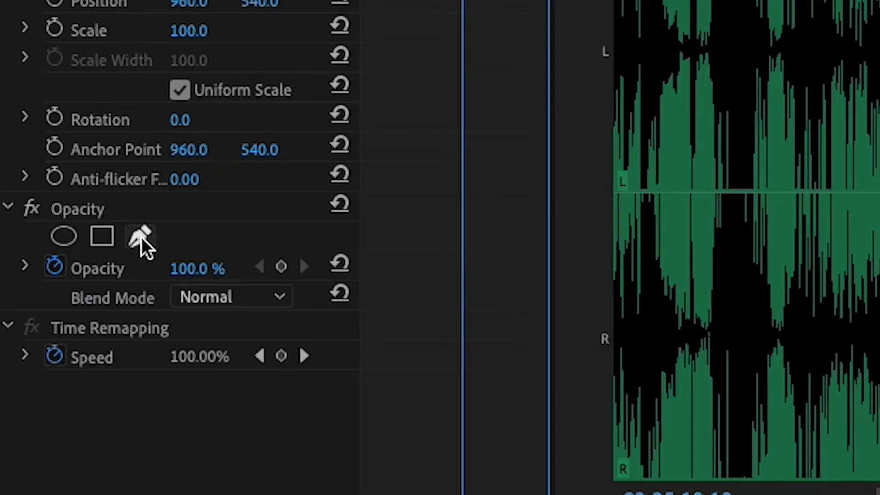
{"action": "left_click", "coordinate": [141, 237]}
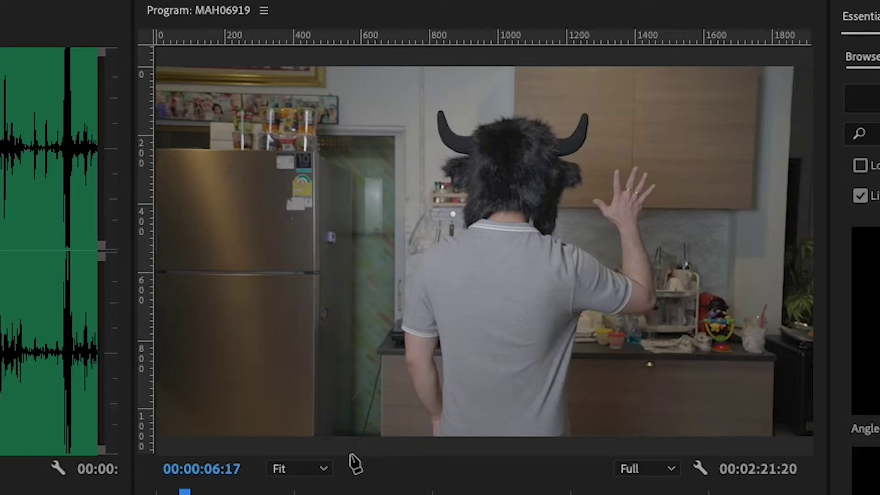
Zoom the Program Monitor to 200% and pan to center the raised hand
{"action": "left_click", "coordinate": [320, 468]}
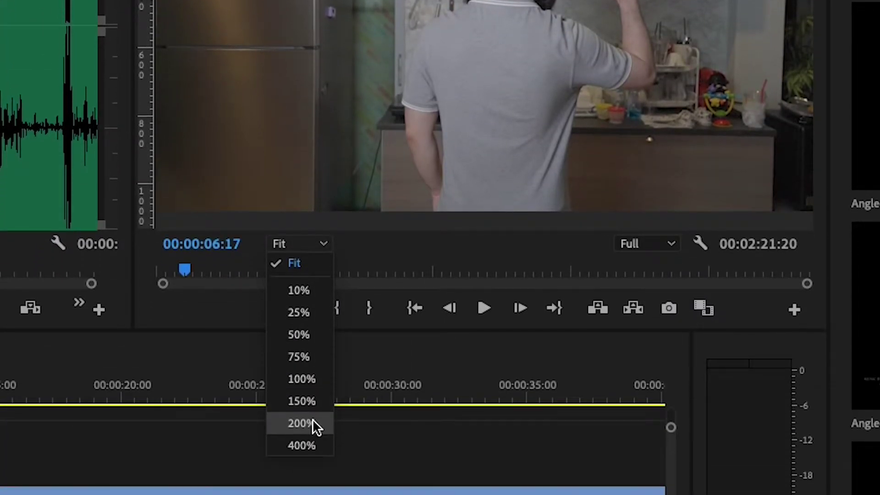
{"action": "left_click", "coordinate": [315, 422]}
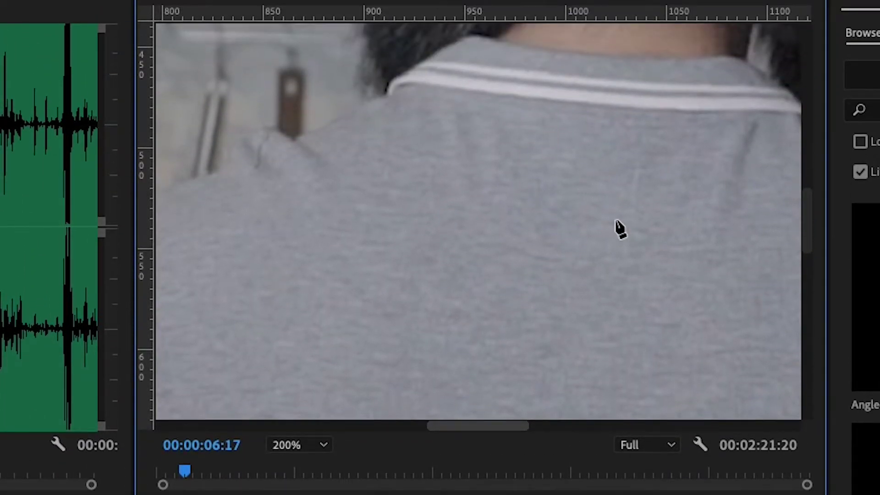
{"action": "key", "text": "h"}
{"action": "left_click_drag", "start_coordinate": [727, 183], "coordinate": [397, 263]}
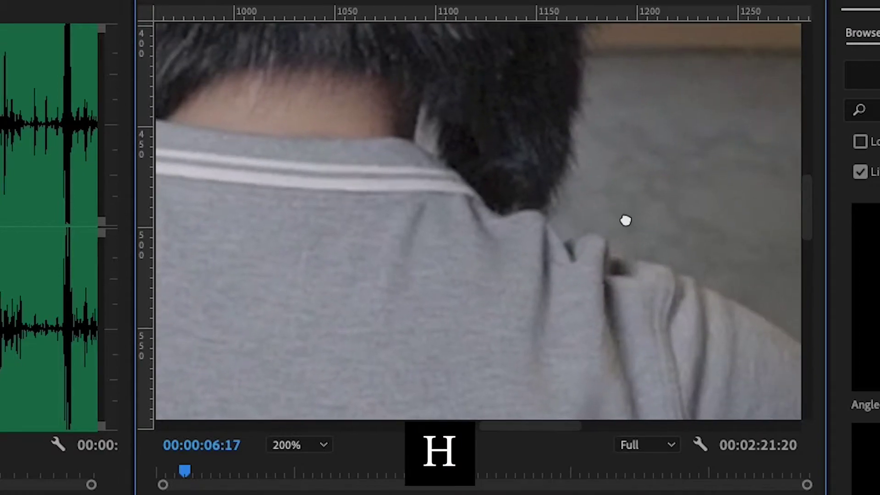
{"action": "mouse_move", "coordinate": [624, 220]}
{"action": "left_mouse_down"}
{"action": "mouse_move", "coordinate": [295, 216]}
{"action": "mouse_move", "coordinate": [450, 338]}
{"action": "mouse_move", "coordinate": [403, 365]}
{"action": "left_mouse_up"}
{"action": "left_click_drag", "start_coordinate": [489, 213], "coordinate": [471, 259]}
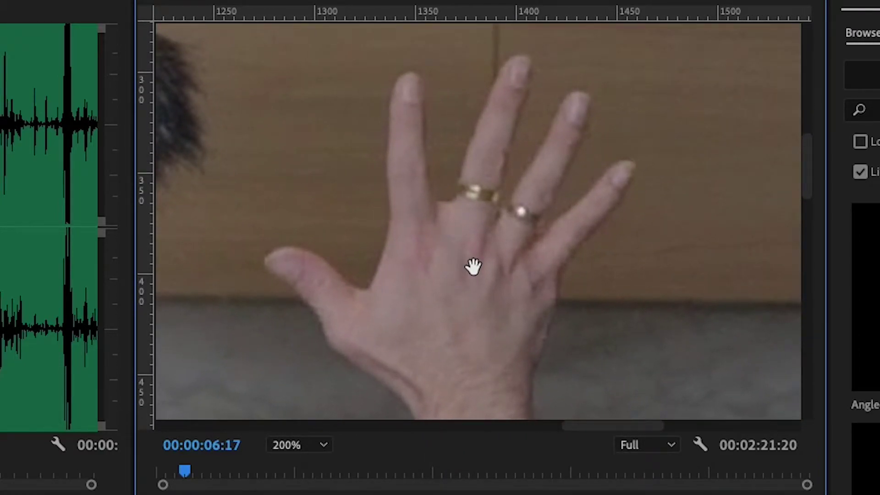
{"action": "key", "text": "v"}
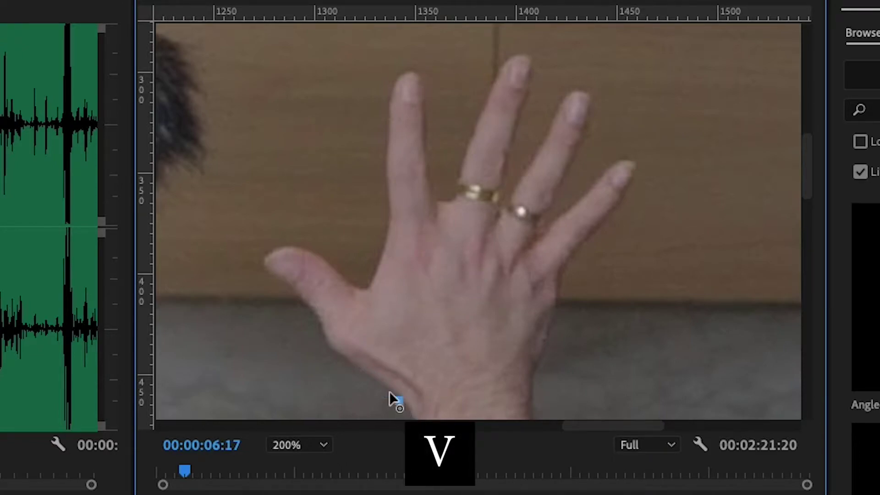
Place mask points from the wrist around the thumb up to the index fingertip
{"action": "left_click", "coordinate": [342, 358]}
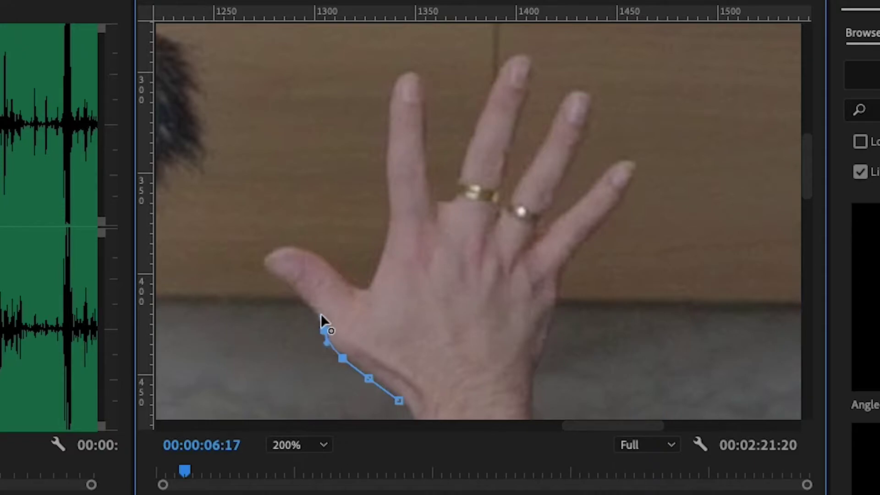
{"action": "left_click_drag", "start_coordinate": [319, 306], "coordinate": [319, 304]}
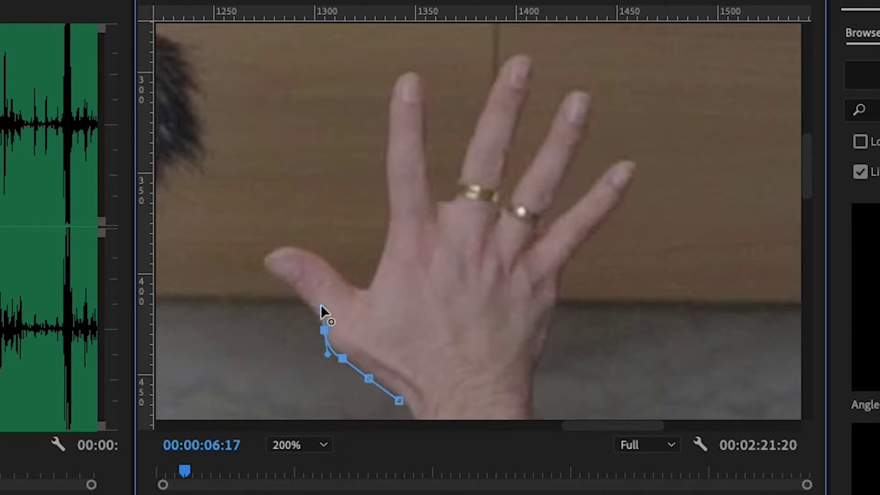
{"action": "left_click", "coordinate": [286, 283]}
{"action": "left_click", "coordinate": [286, 247]}
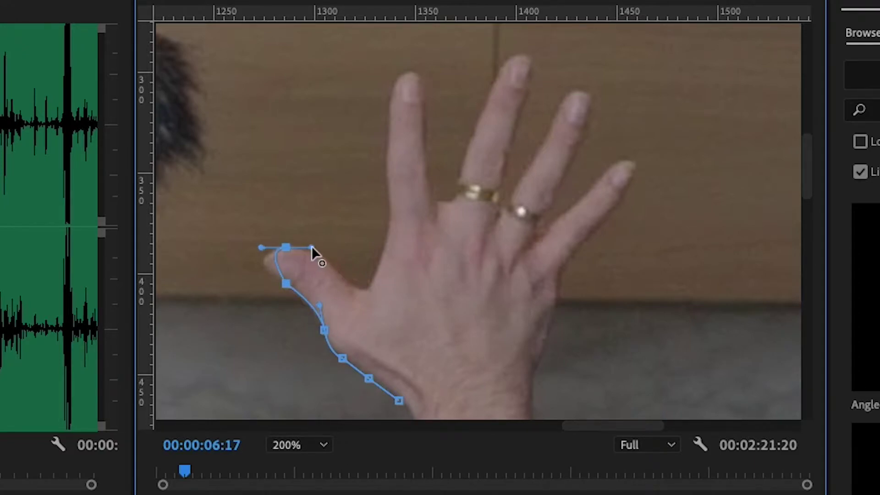
{"action": "left_click_drag", "start_coordinate": [311, 247], "coordinate": [333, 236]}
{"action": "left_click", "coordinate": [337, 274]}
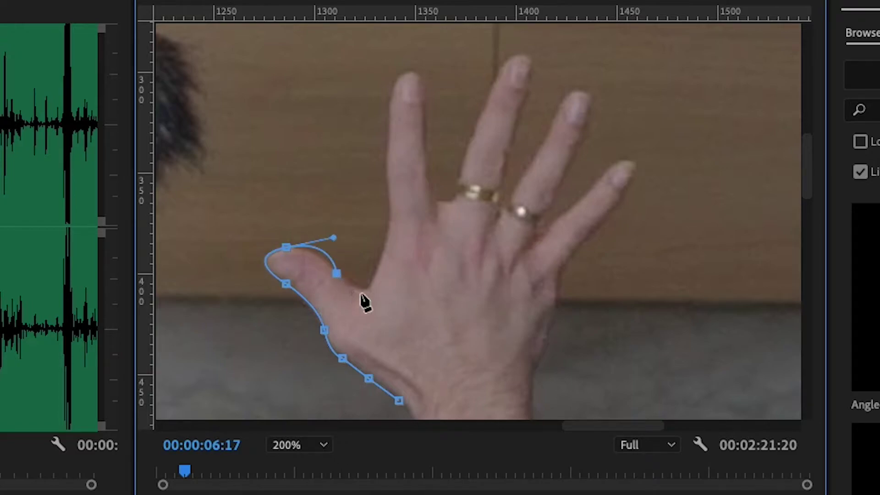
{"action": "left_click", "coordinate": [361, 294]}
{"action": "left_click", "coordinate": [381, 262]}
{"action": "left_click", "coordinate": [393, 219]}
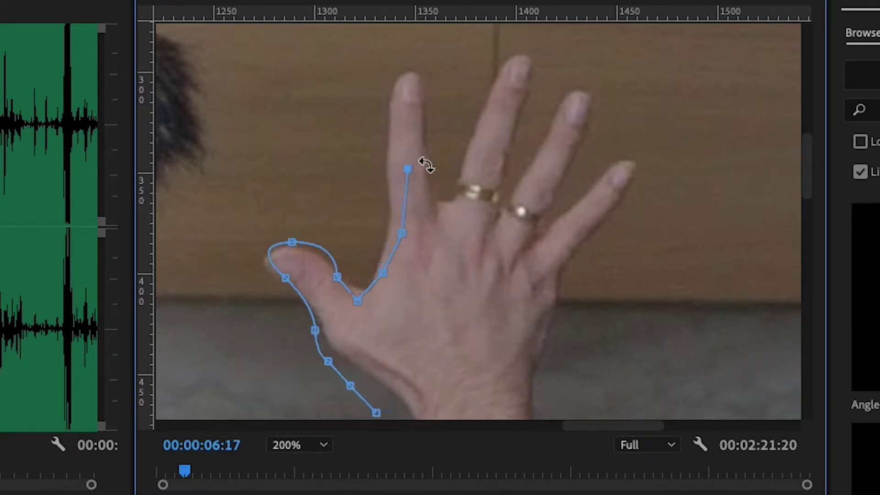
{"action": "left_click_drag", "start_coordinate": [390, 133], "coordinate": [464, 228]}
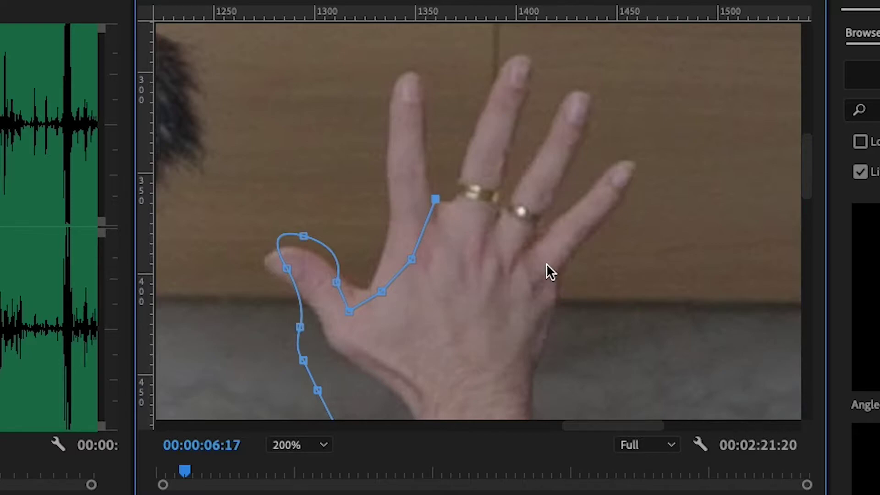
{"action": "key", "text": "super+z"}
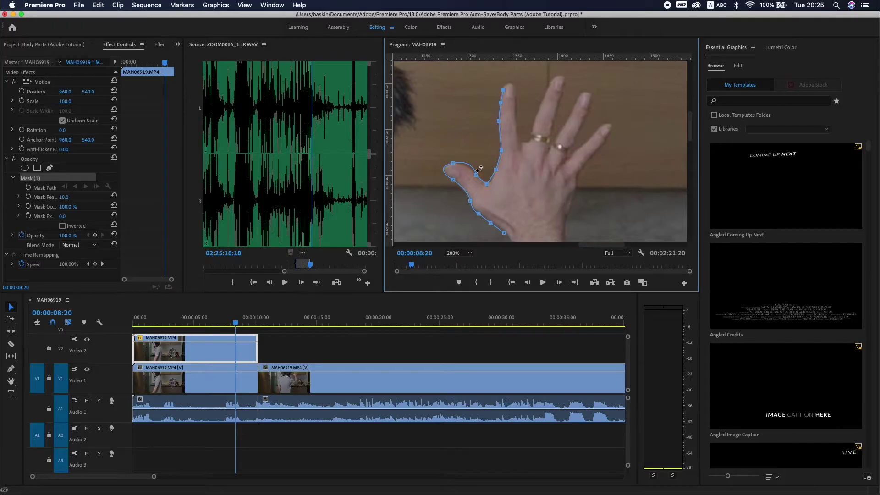
Reselect the Video 2 clip and continue the mask past the index finger around the middle fingertip
{"action": "left_click", "coordinate": [353, 360]}
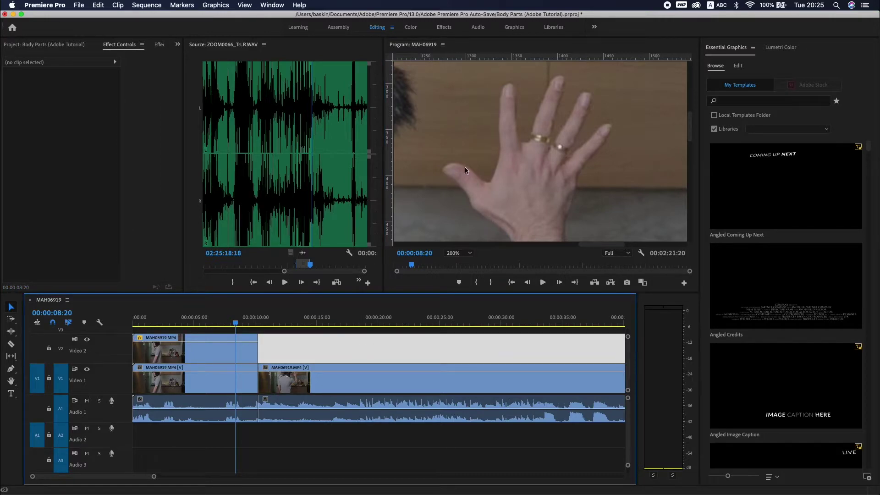
{"action": "left_click", "coordinate": [242, 356]}
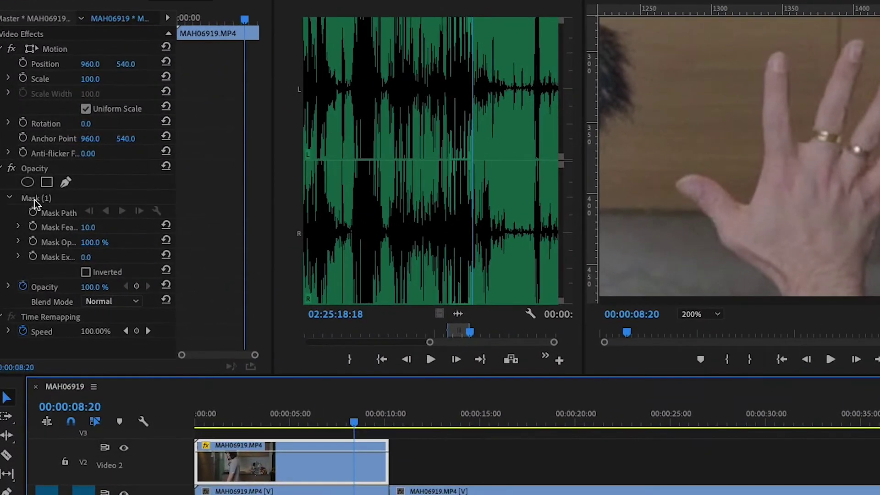
{"action": "left_click", "coordinate": [35, 203]}
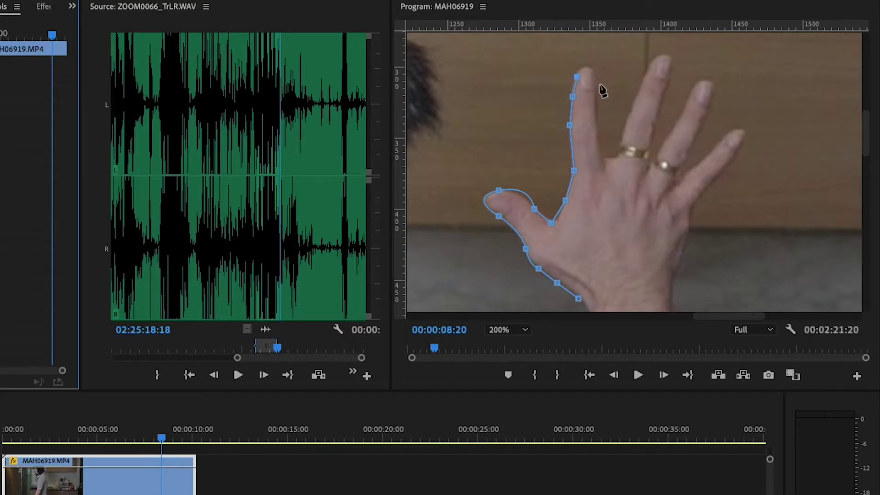
{"action": "left_click", "coordinate": [597, 86]}
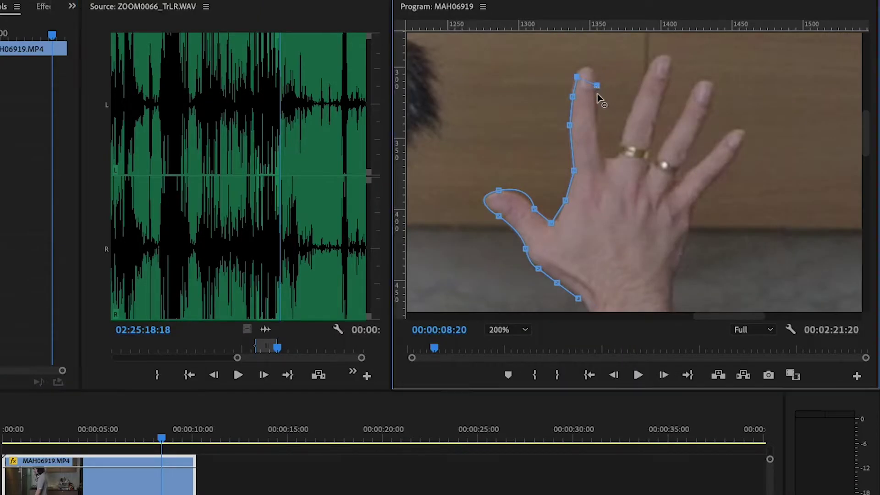
{"action": "left_click", "coordinate": [637, 96]}
{"action": "left_click", "coordinate": [657, 59]}
{"action": "left_click_drag", "start_coordinate": [668, 80], "coordinate": [662, 109]}
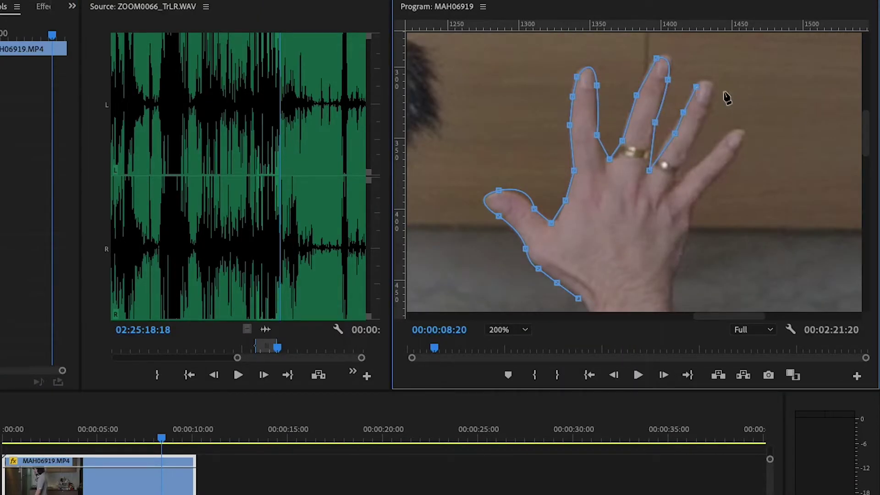
Trace the mask around the ring finger and pinky, then close it at the wrist
{"action": "left_click", "coordinate": [712, 99]}
{"action": "left_click", "coordinate": [689, 149]}
{"action": "left_click", "coordinate": [673, 188]}
{"action": "left_click", "coordinate": [696, 201]}
{"action": "left_click", "coordinate": [684, 243]}
{"action": "left_click", "coordinate": [674, 278]}
{"action": "left_click", "coordinate": [670, 306]}
{"action": "left_click", "coordinate": [588, 311]}
{"action": "left_click", "coordinate": [578, 298]}
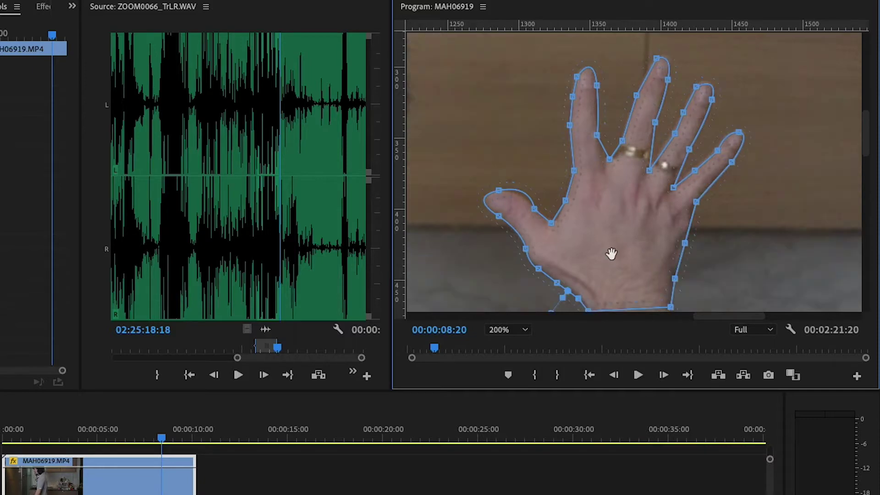
Pan to the hand's base and drag the Bezier handle to smooth the lower-left mask curve
{"action": "mouse_move", "coordinate": [595, 255]}
{"action": "left_mouse_down"}
{"action": "mouse_move", "coordinate": [599, 219]}
{"action": "mouse_move", "coordinate": [646, 197]}
{"action": "left_mouse_up"}
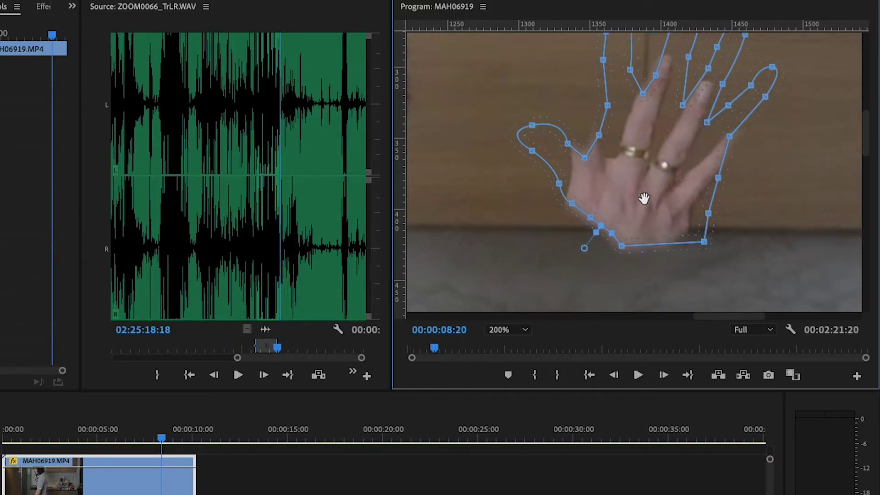
{"action": "key", "text": "ctrl+z"}
{"action": "key", "text": "ctrl+z"}
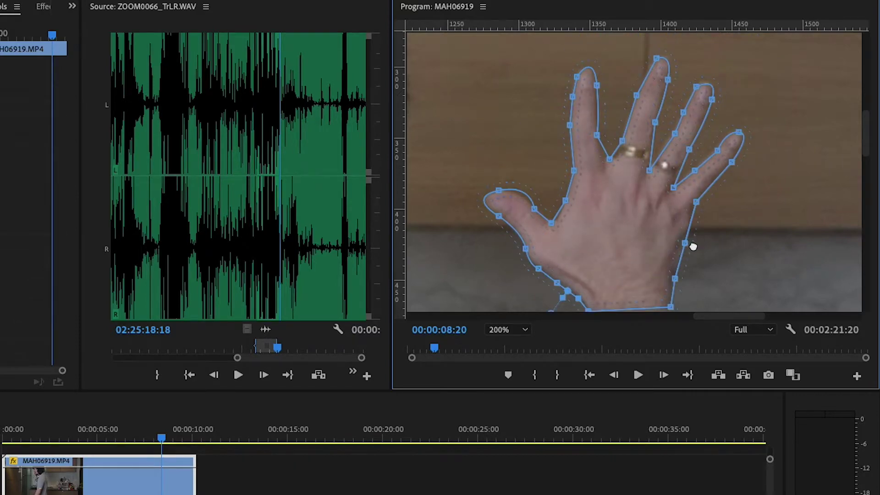
{"action": "left_click_drag", "start_coordinate": [693, 247], "coordinate": [691, 199]}
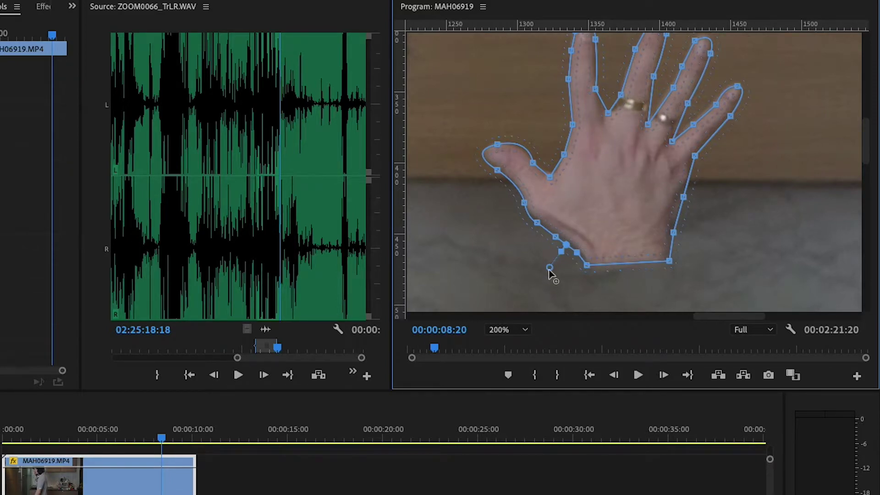
{"action": "left_click_drag", "start_coordinate": [552, 274], "coordinate": [572, 251]}
{"action": "left_click", "coordinate": [499, 330]}
Fit the frame, scrub to review the frozen masked hand, and jump to the 00:00:10:12 cut
{"action": "left_click", "coordinate": [502, 340]}
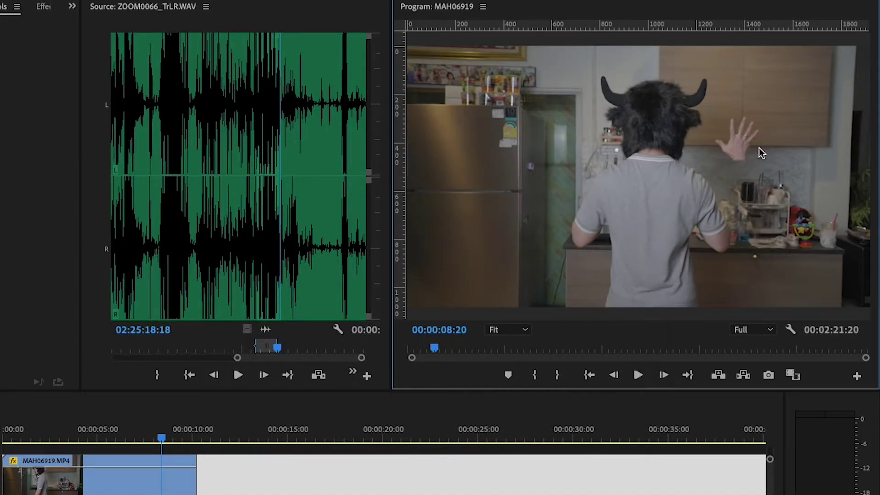
{"action": "mouse_move", "coordinate": [184, 427]}
{"action": "left_mouse_down"}
{"action": "mouse_move", "coordinate": [226, 427]}
{"action": "mouse_move", "coordinate": [164, 431]}
{"action": "mouse_move", "coordinate": [183, 435]}
{"action": "left_mouse_up"}
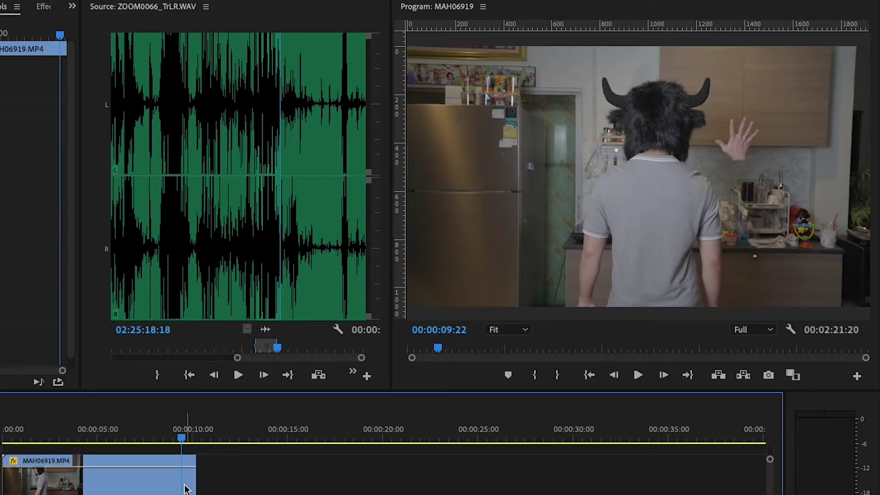
{"action": "key", "text": "Down"}
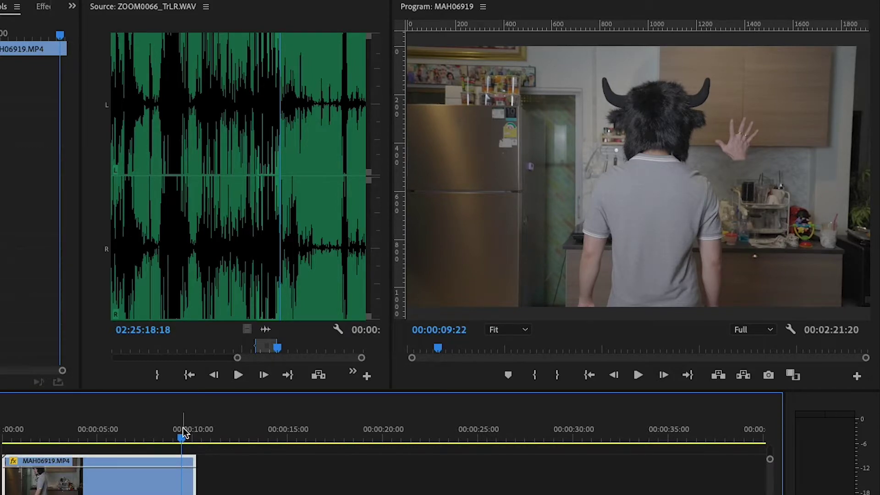
{"action": "left_click", "coordinate": [236, 352]}
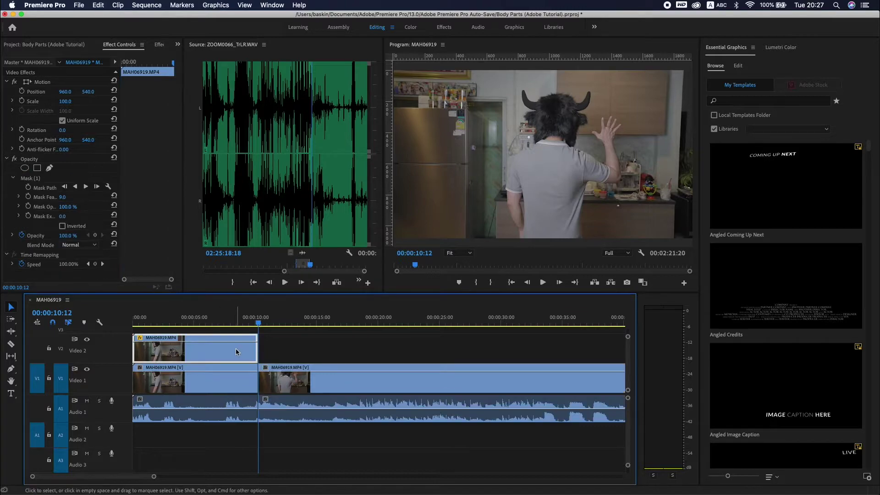
{"action": "left_click", "coordinate": [218, 319]}
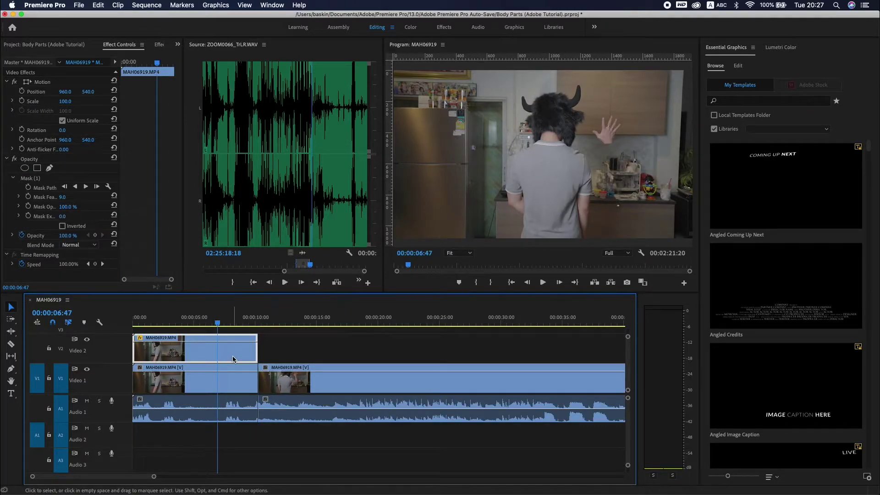
{"action": "key", "text": "Down"}
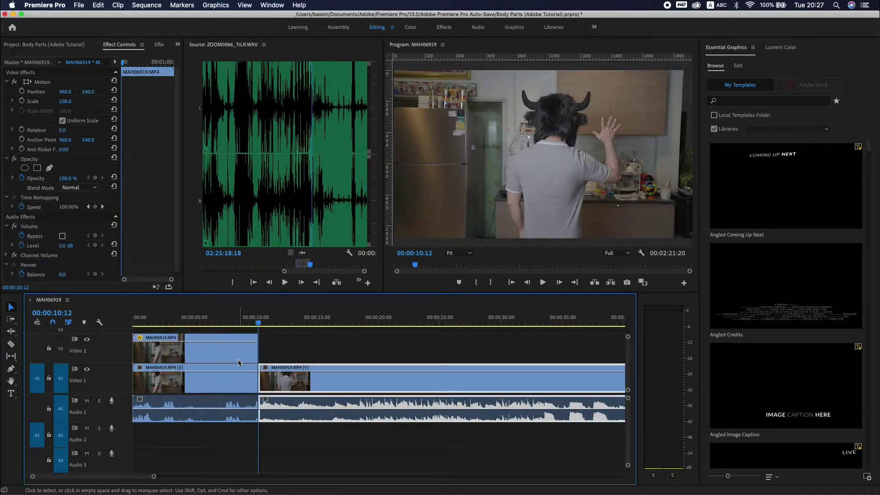
Enable Scale and Rotation keyframes on the hand clip and shift its Position X right at 00:00:07:25
{"action": "left_click", "coordinate": [252, 337]}
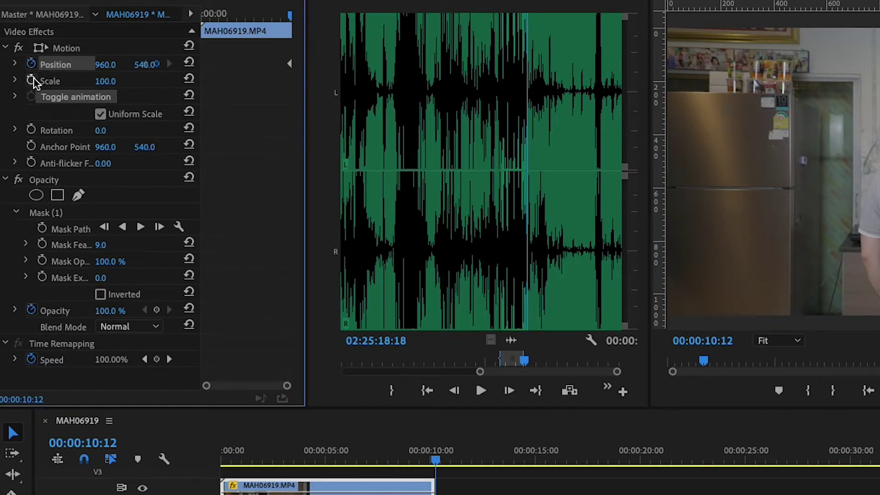
{"action": "left_click", "coordinate": [31, 81]}
{"action": "left_click", "coordinate": [30, 130]}
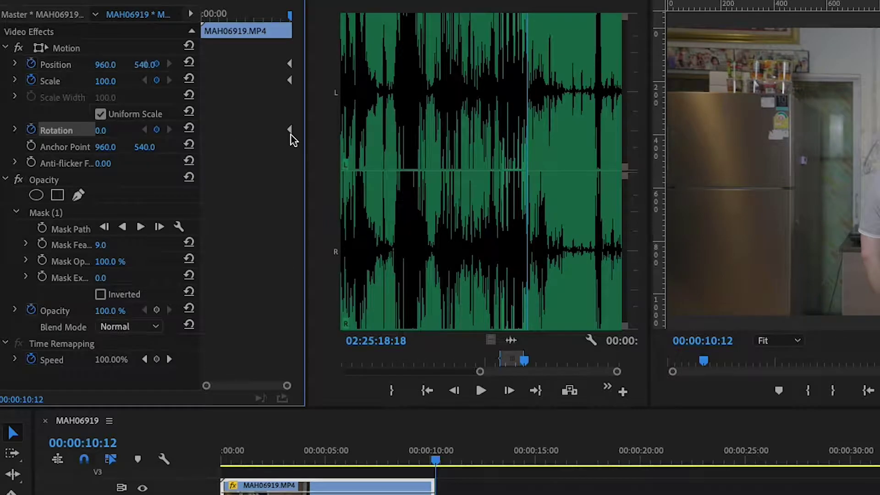
{"action": "left_click_drag", "start_coordinate": [290, 15], "coordinate": [271, 17]}
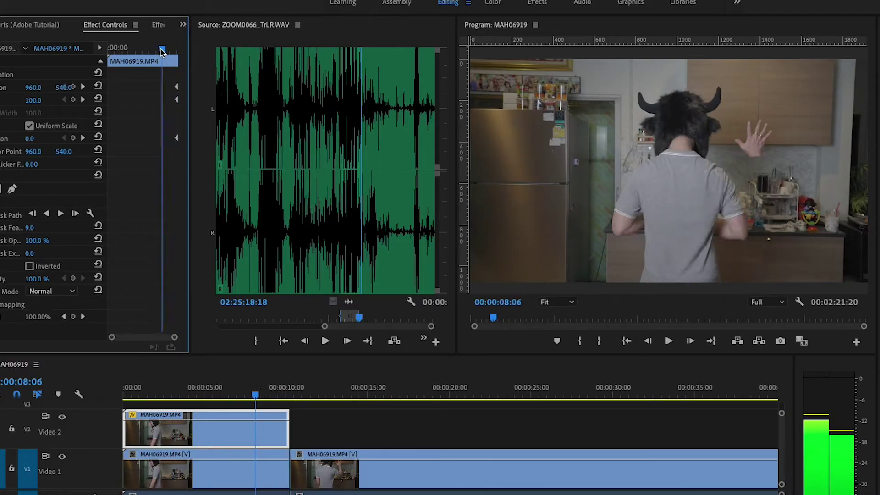
{"action": "left_click_drag", "start_coordinate": [162, 51], "coordinate": [159, 50]}
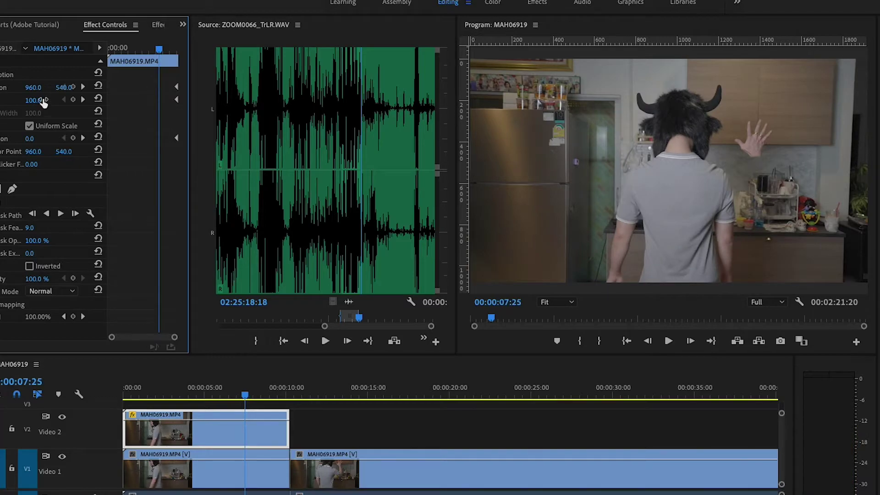
{"action": "left_click_drag", "start_coordinate": [33, 87], "coordinate": [317, 87]}
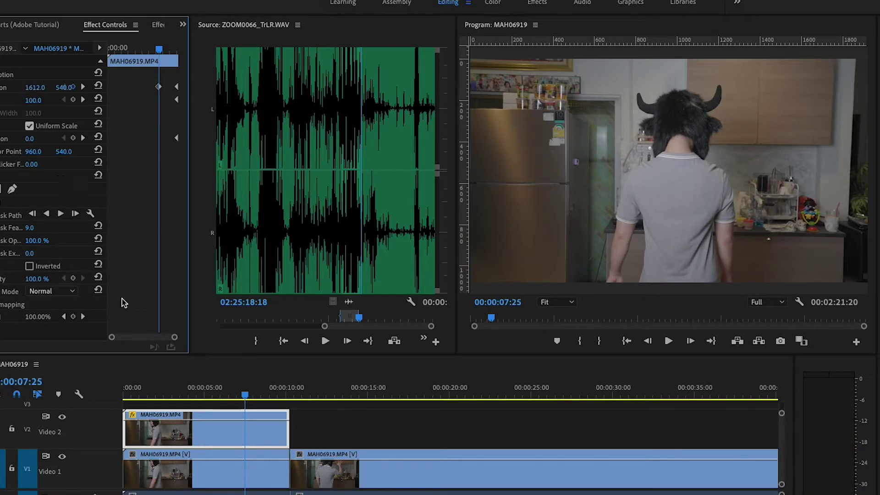
Play back the hand animation, then select the second V1 clip and move the playhead to about 00:00:10:38
{"action": "key", "text": "space"}
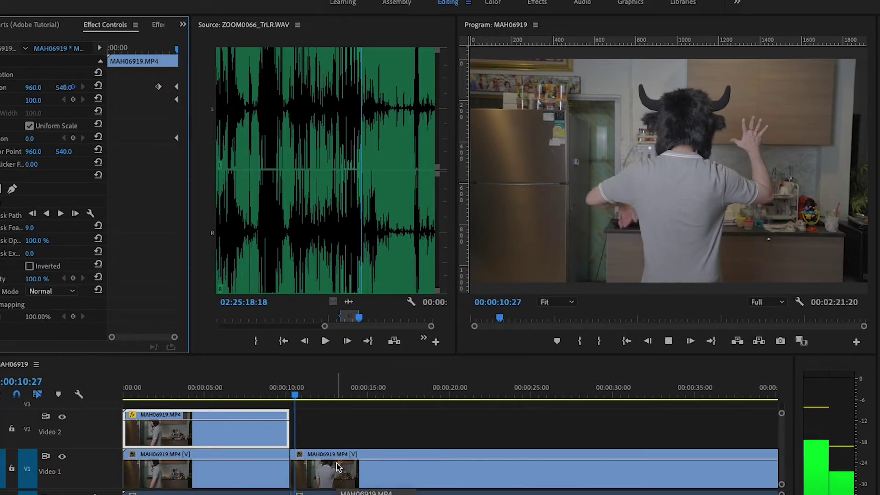
{"action": "key", "text": "space"}
{"action": "left_click", "coordinate": [339, 470]}
{"action": "left_click_drag", "start_coordinate": [268, 395], "coordinate": [303, 399]}
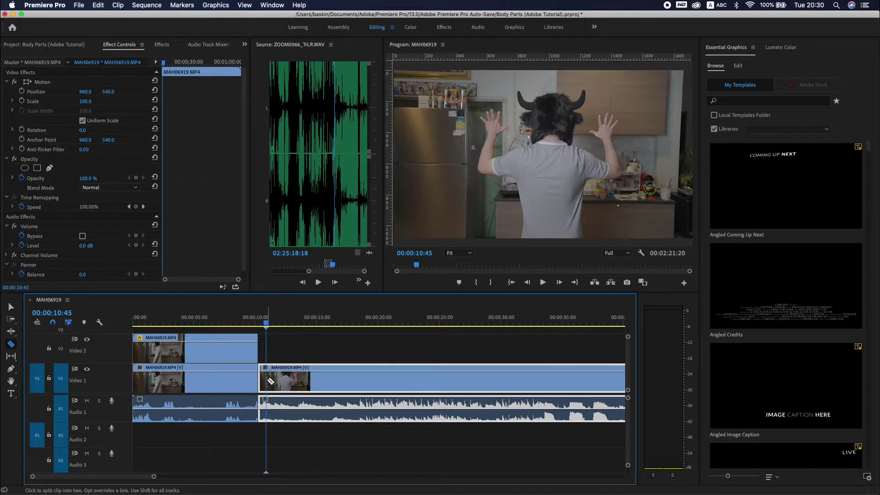
Trim the second V1 clip's head to the playhead and hold the Video 3 clip on its Out Point
{"action": "left_click_drag", "start_coordinate": [259, 384], "coordinate": [263, 326]}
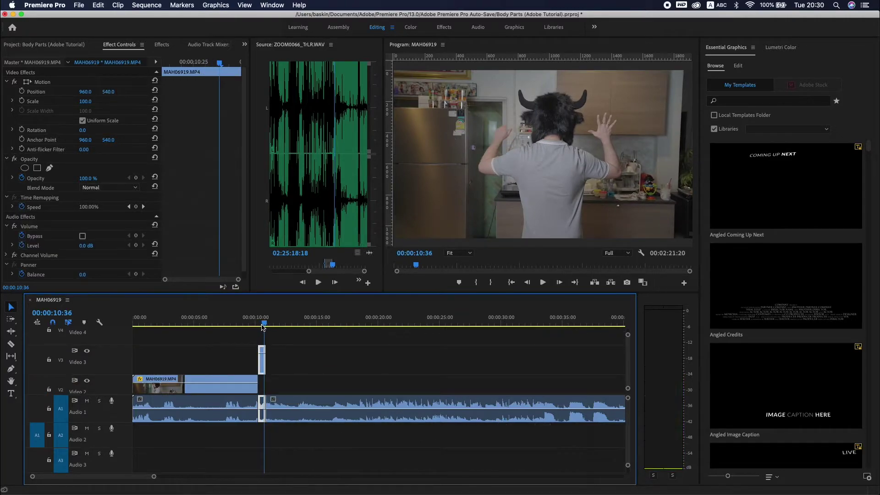
{"action": "right_click", "coordinate": [260, 364]}
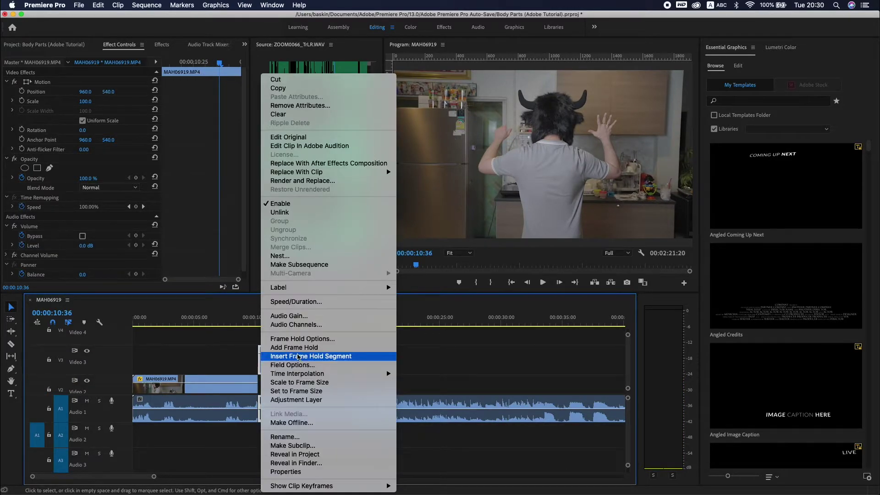
{"action": "left_click", "coordinate": [331, 344]}
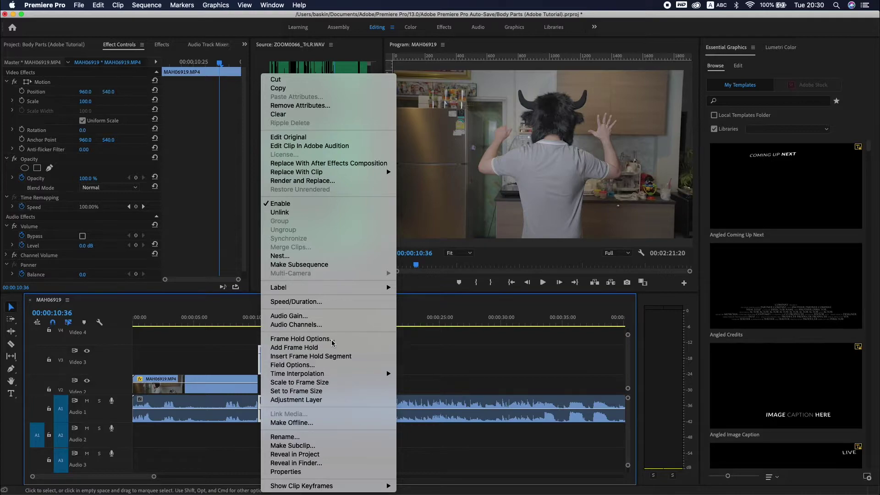
{"action": "left_click", "coordinate": [465, 250]}
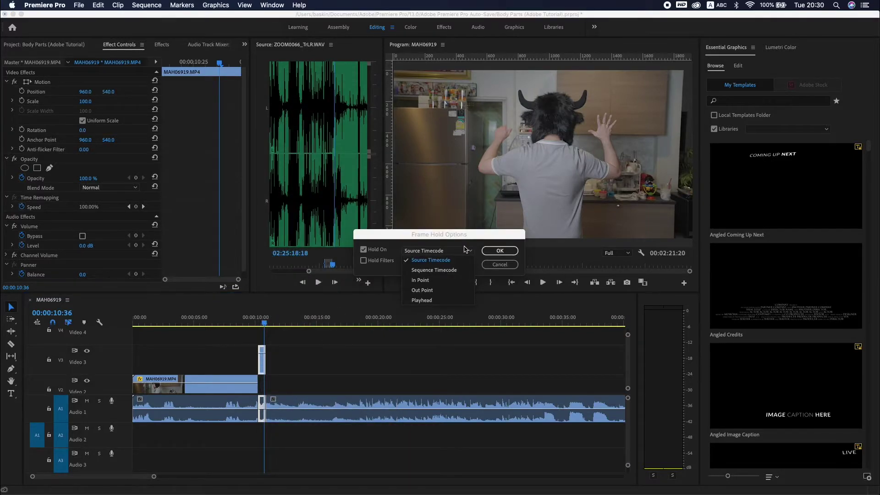
{"action": "left_click", "coordinate": [422, 290]}
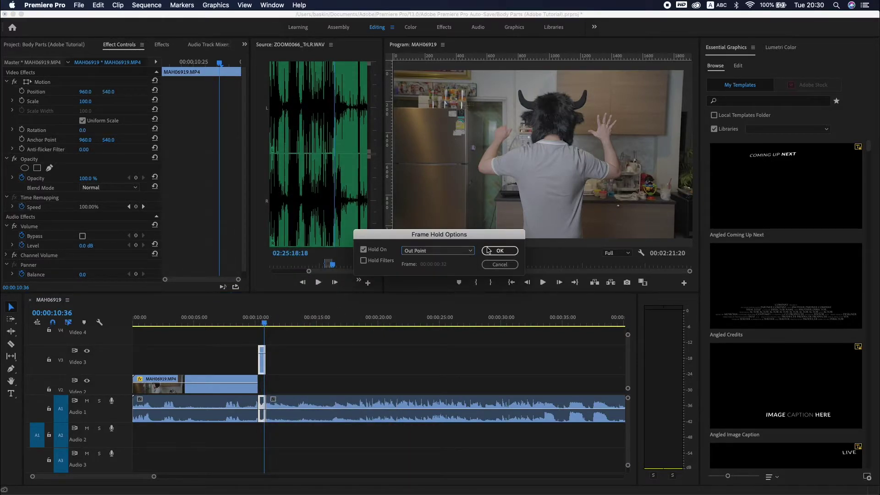
{"action": "left_click", "coordinate": [489, 250]}
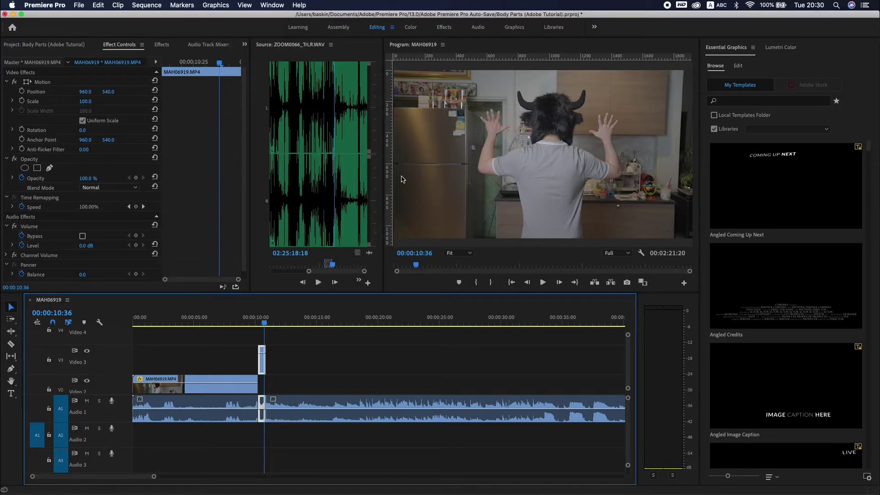
Unlink the Video 3 clip's audio and stretch the frozen clip back to the sequence start
{"action": "left_click_drag", "start_coordinate": [259, 360], "coordinate": [239, 360]}
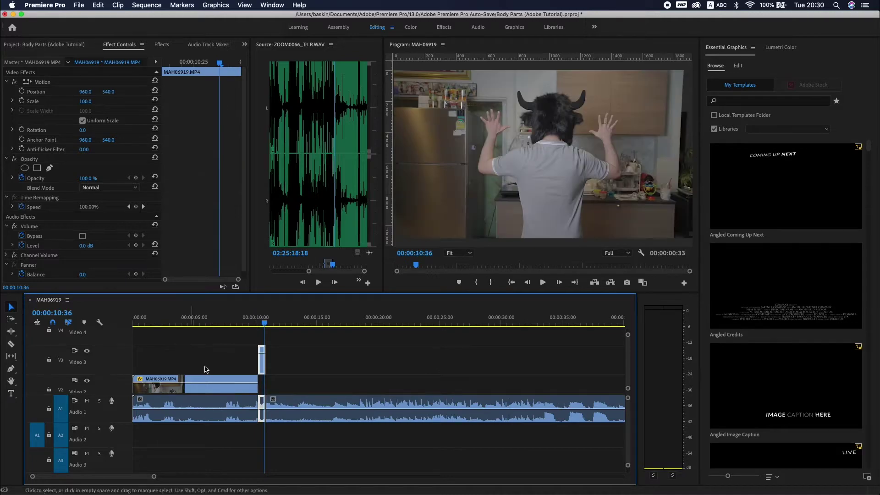
{"action": "scroll", "coordinate": [205, 369], "scroll_direction": "down", "scroll_amount": 2}
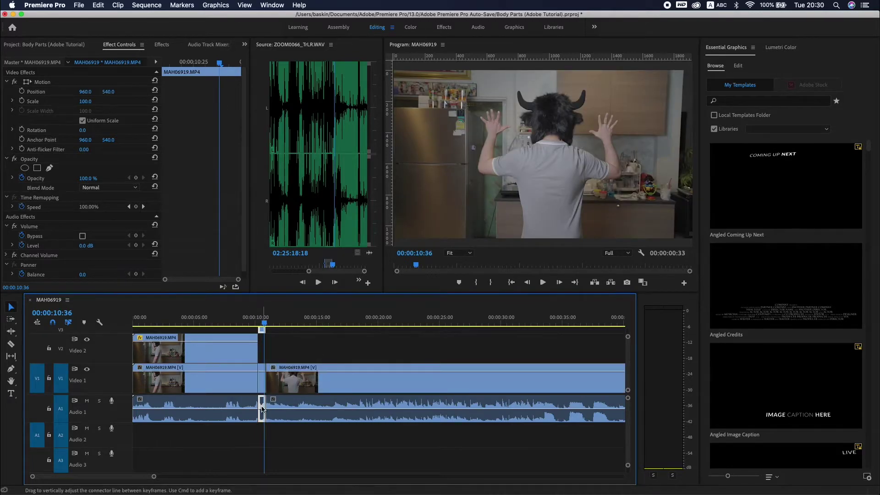
{"action": "scroll", "coordinate": [281, 357], "scroll_direction": "up", "scroll_amount": 2}
{"action": "right_click", "coordinate": [263, 405]}
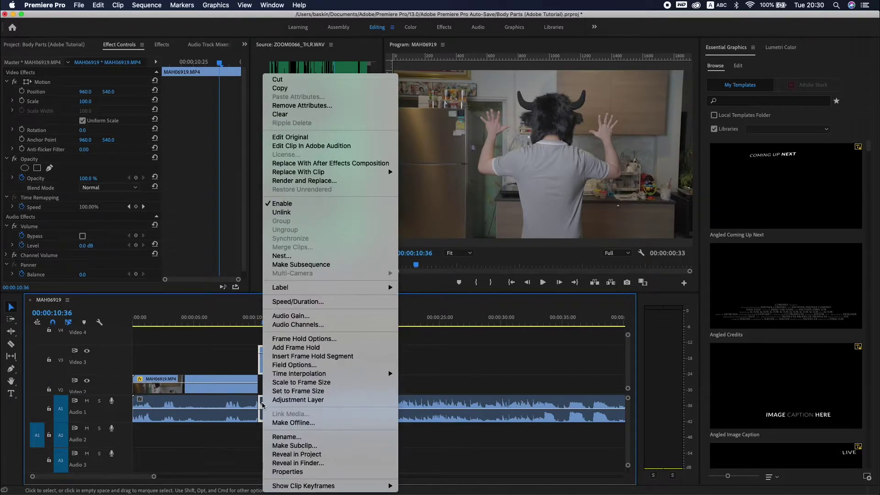
{"action": "left_click", "coordinate": [296, 212]}
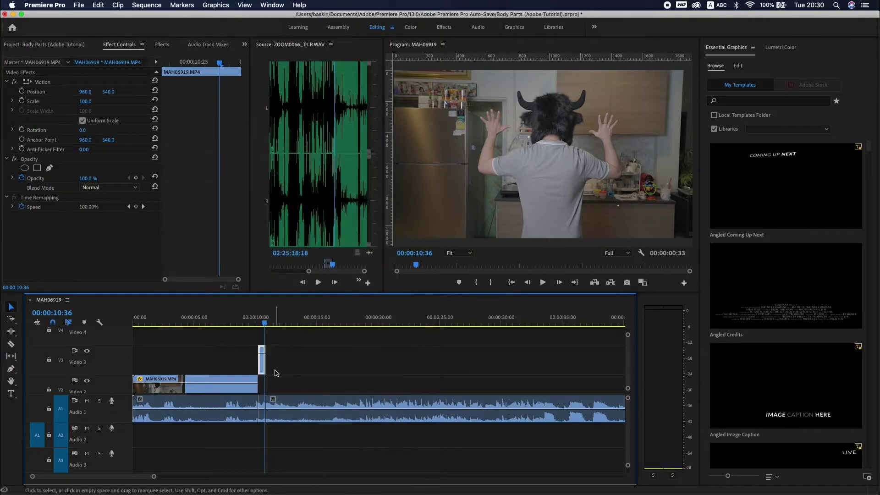
{"action": "left_click_drag", "start_coordinate": [260, 360], "coordinate": [133, 360]}
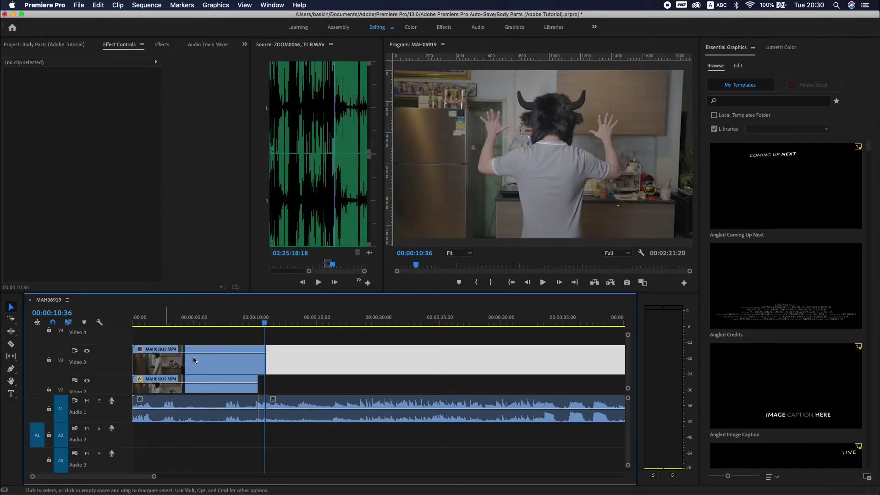
{"action": "left_click", "coordinate": [256, 356]}
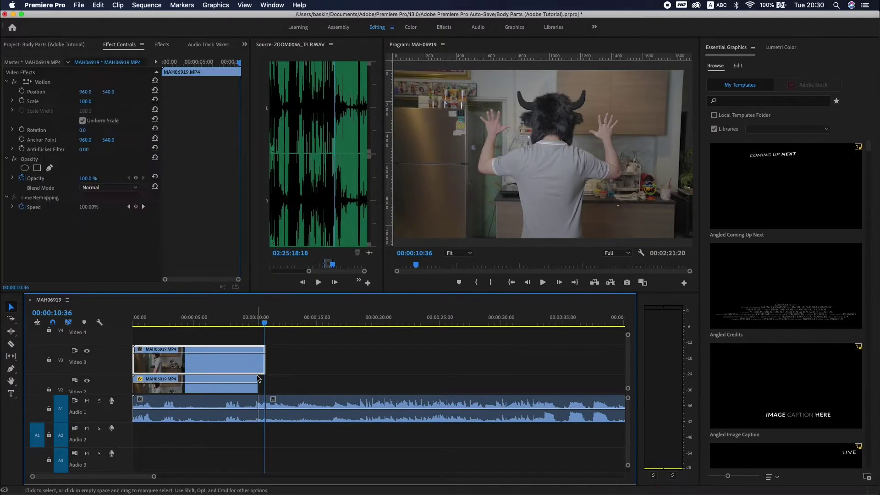
{"action": "left_click", "coordinate": [263, 411]}
{"action": "left_click", "coordinate": [239, 362]}
{"action": "mouse_move", "coordinate": [264, 323]}
{"action": "left_mouse_down"}
{"action": "mouse_move", "coordinate": [212, 327]}
{"action": "mouse_move", "coordinate": [258, 326]}
{"action": "left_mouse_up"}
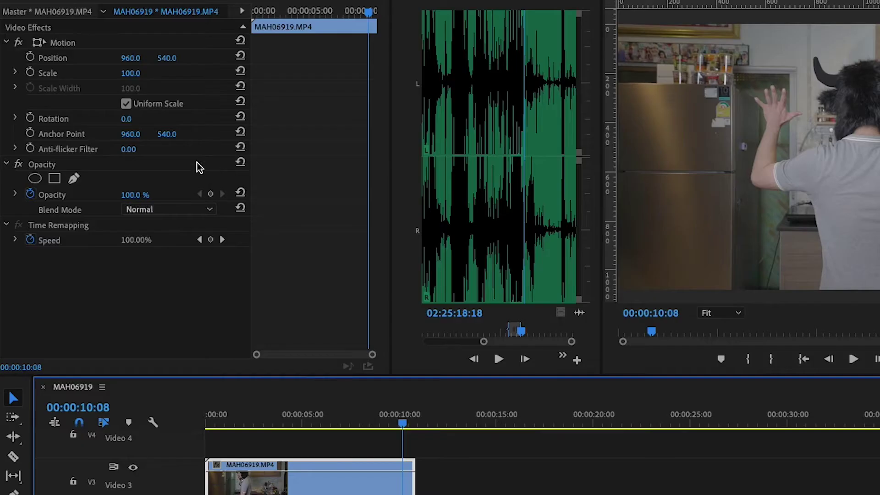
Draw a new freeform Mask (1) on the frozen Video 3 clip around the fingers and palm
{"action": "left_click", "coordinate": [75, 178]}
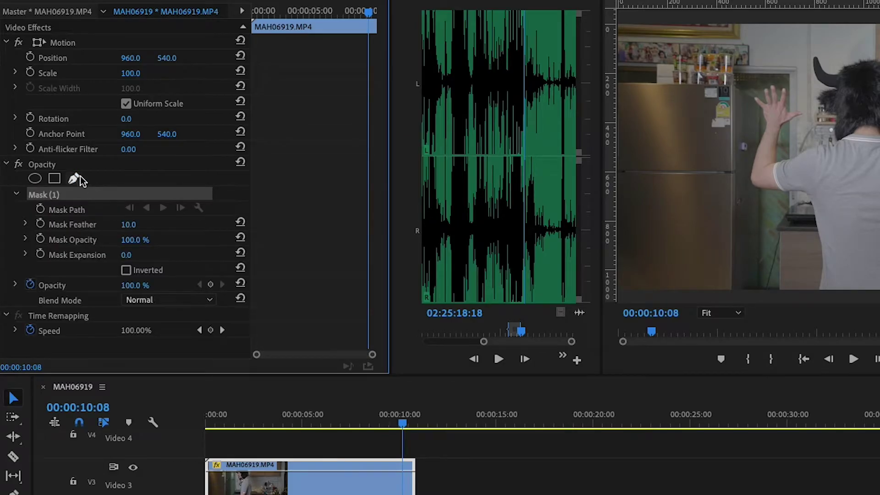
{"action": "left_click", "coordinate": [483, 134]}
{"action": "left_click", "coordinate": [473, 97]}
{"action": "left_click", "coordinate": [483, 89]}
{"action": "left_click", "coordinate": [491, 115]}
{"action": "left_click", "coordinate": [499, 131]}
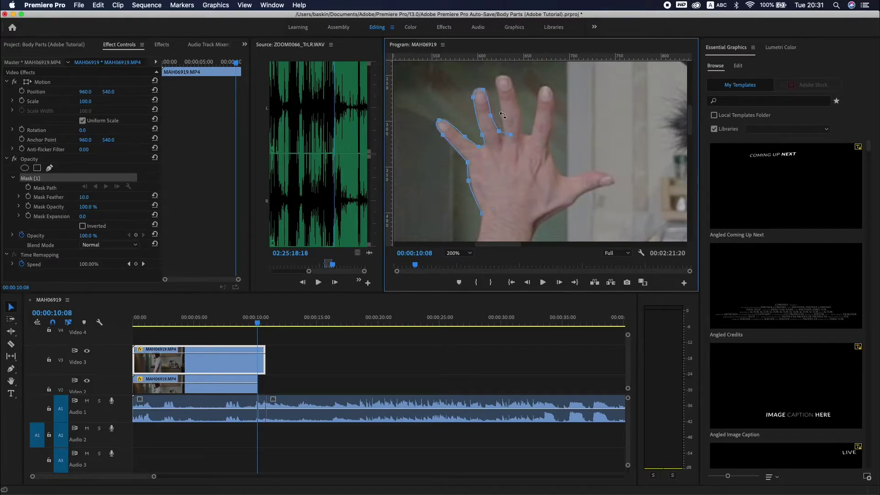
{"action": "left_click_drag", "start_coordinate": [510, 134], "coordinate": [502, 134]}
{"action": "left_click", "coordinate": [513, 87]}
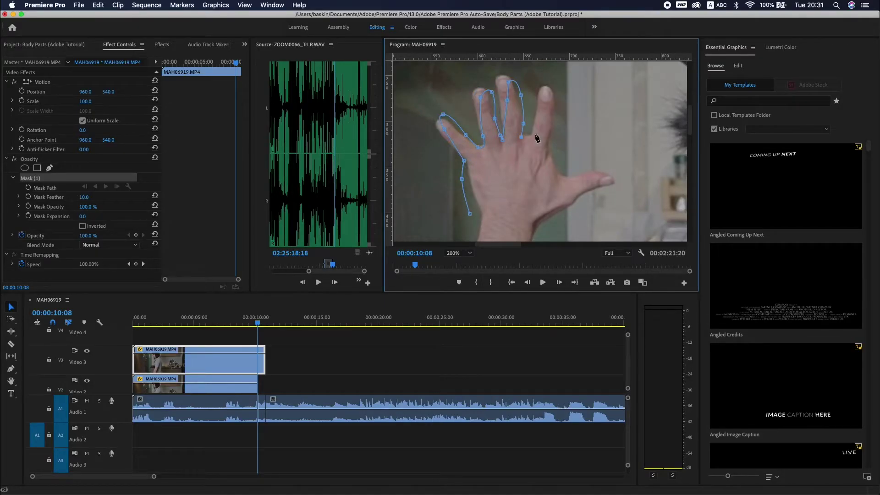
{"action": "left_click", "coordinate": [533, 135]}
{"action": "left_click", "coordinate": [545, 86]}
{"action": "left_click", "coordinate": [558, 178]}
{"action": "left_click", "coordinate": [609, 186]}
{"action": "left_click", "coordinate": [482, 214]}
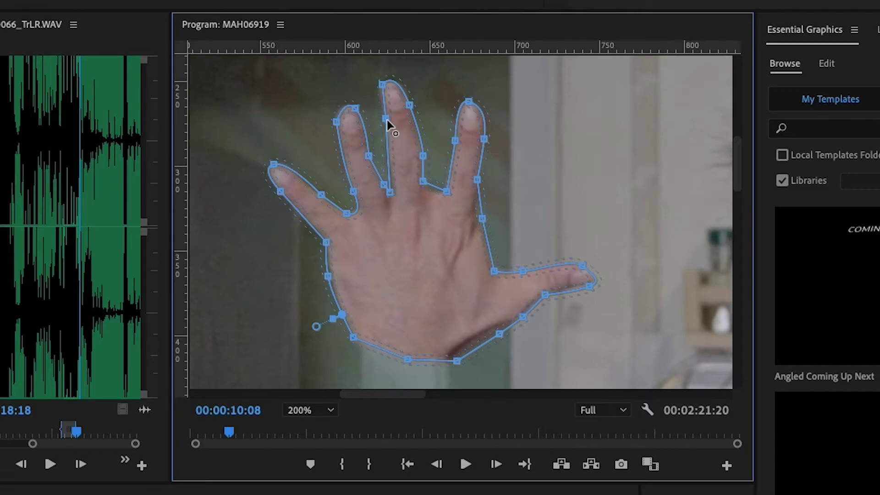
Nudge the middle-finger and finger-edge mask points outward, then fit the Program Monitor view
{"action": "left_click_drag", "start_coordinate": [387, 119], "coordinate": [383, 112]}
{"action": "left_click_drag", "start_coordinate": [389, 191], "coordinate": [395, 192]}
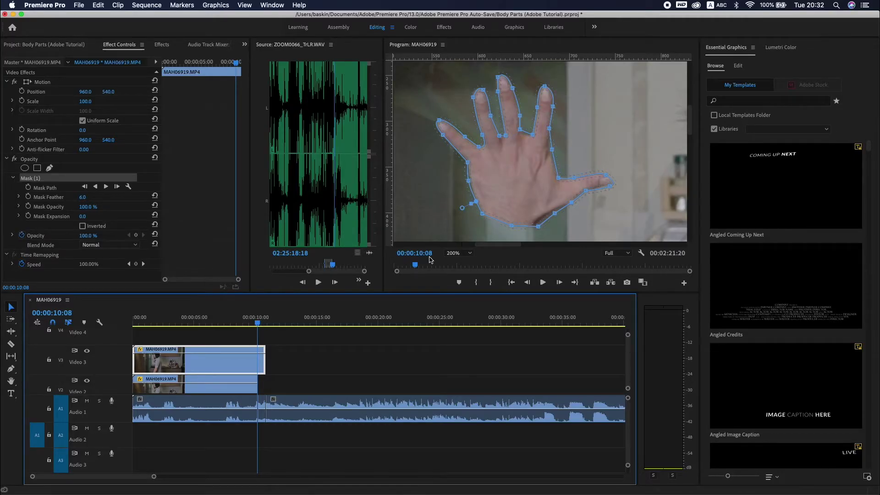
{"action": "left_click", "coordinate": [458, 253]}
{"action": "left_click", "coordinate": [459, 260]}
Keyframe the Video 3 hand copy's Position so it slides in from X 187.0
{"action": "left_click", "coordinate": [458, 254]}
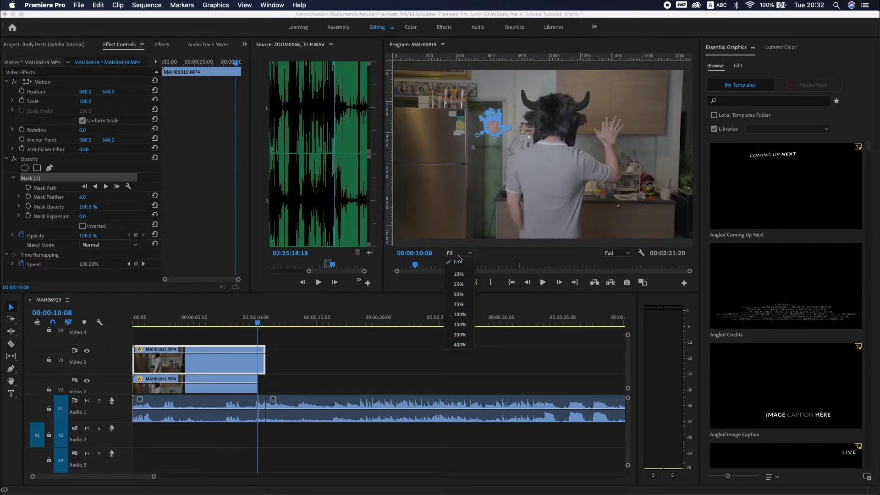
{"action": "left_click", "coordinate": [459, 261]}
{"action": "left_click", "coordinate": [248, 335]}
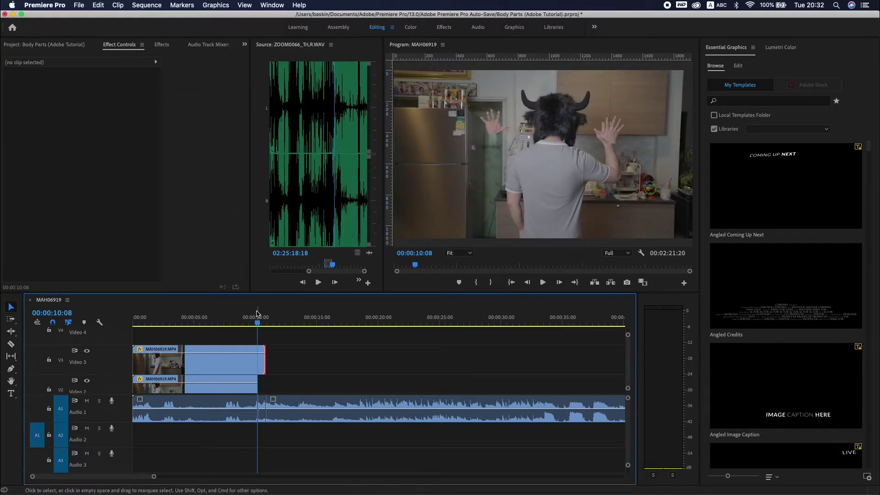
{"action": "left_click", "coordinate": [260, 360]}
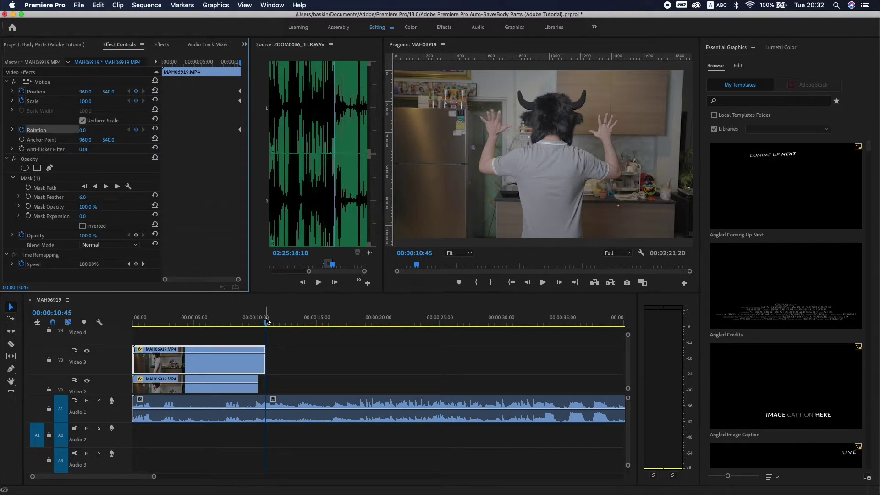
{"action": "left_click_drag", "start_coordinate": [267, 322], "coordinate": [230, 321]}
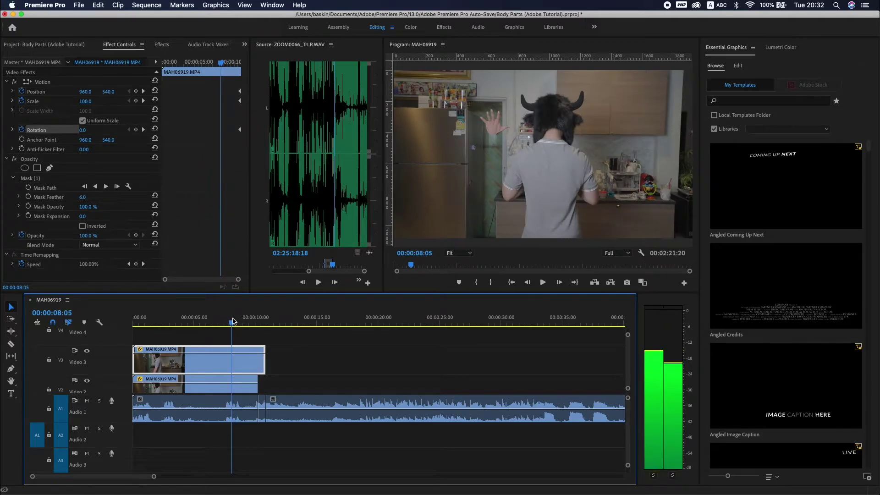
{"action": "left_click_drag", "start_coordinate": [122, 84], "coordinate": [27, 84]}
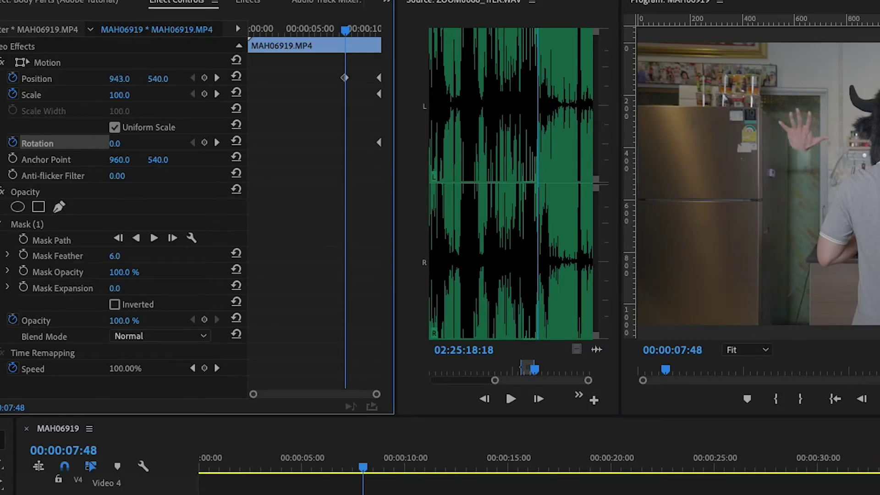
{"action": "left_click_drag", "start_coordinate": [122, 78], "coordinate": [131, 81]}
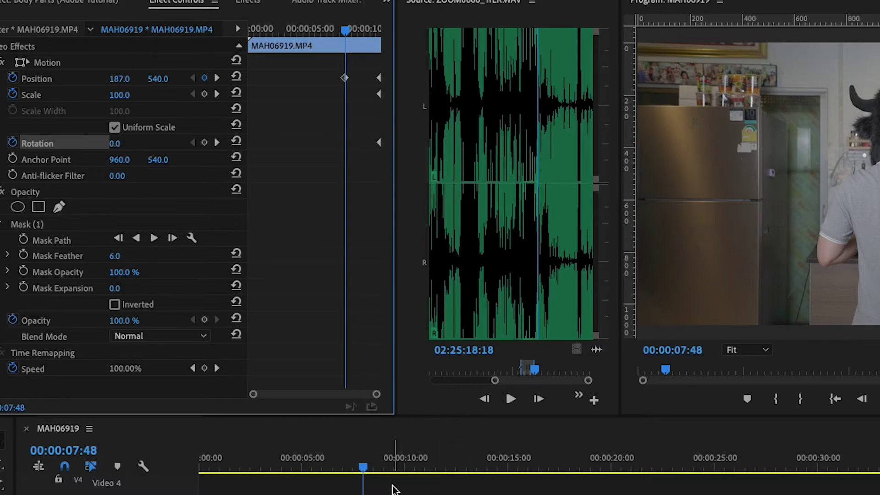
Review the hand's slide, then trim the Video 3 clip to start at 00:00:07:41
{"action": "key", "text": "space"}
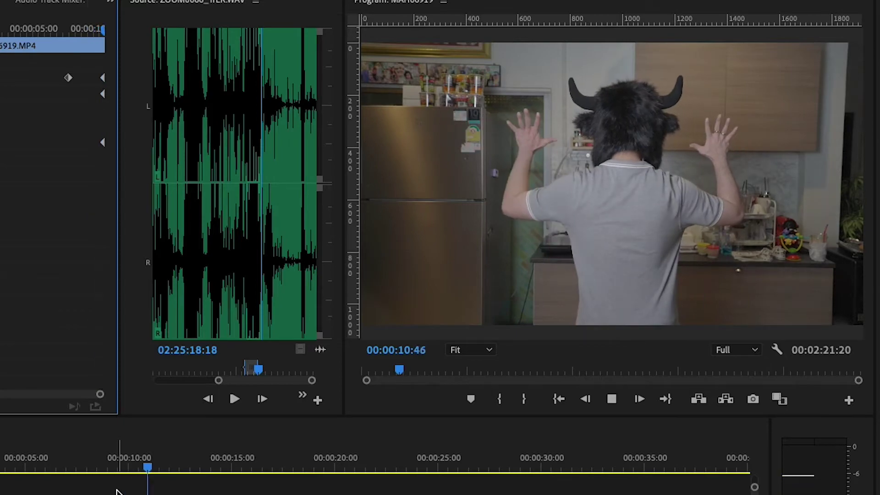
{"action": "key", "text": "space"}
{"action": "left_click", "coordinate": [124, 459]}
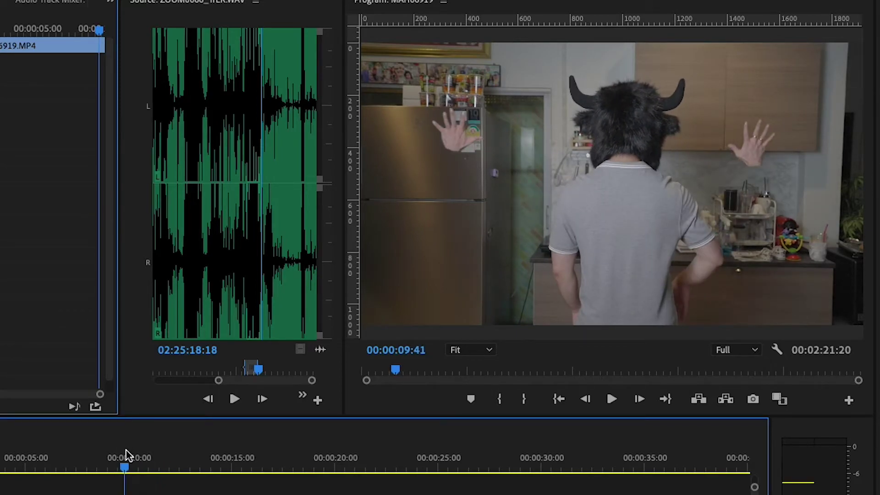
{"action": "left_click_drag", "start_coordinate": [125, 459], "coordinate": [122, 455]}
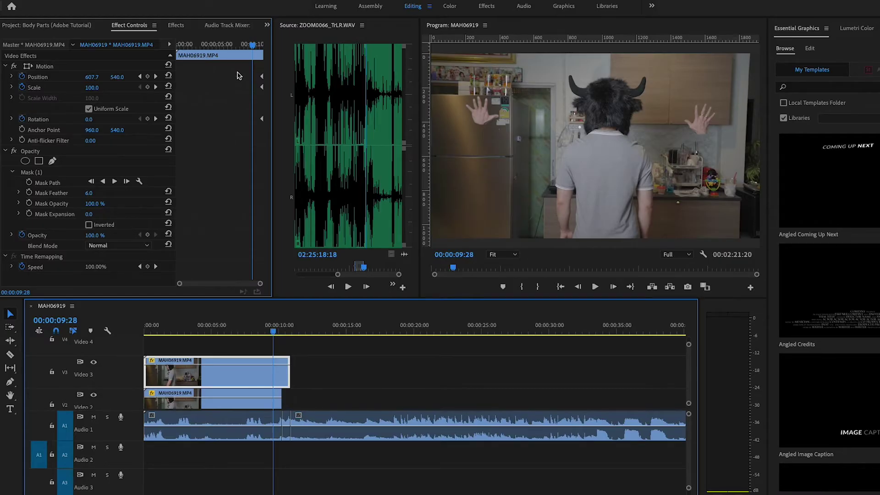
{"action": "left_click", "coordinate": [251, 44]}
{"action": "key", "text": "j"}
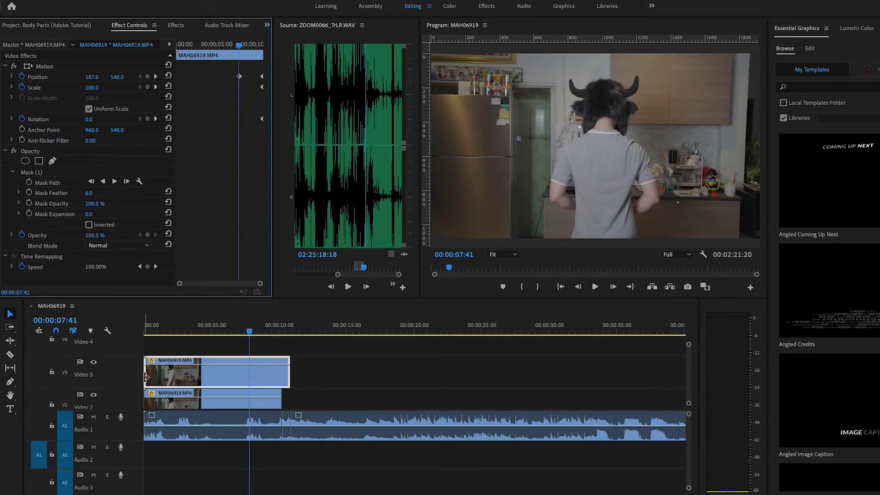
{"action": "left_click_drag", "start_coordinate": [152, 378], "coordinate": [249, 378]}
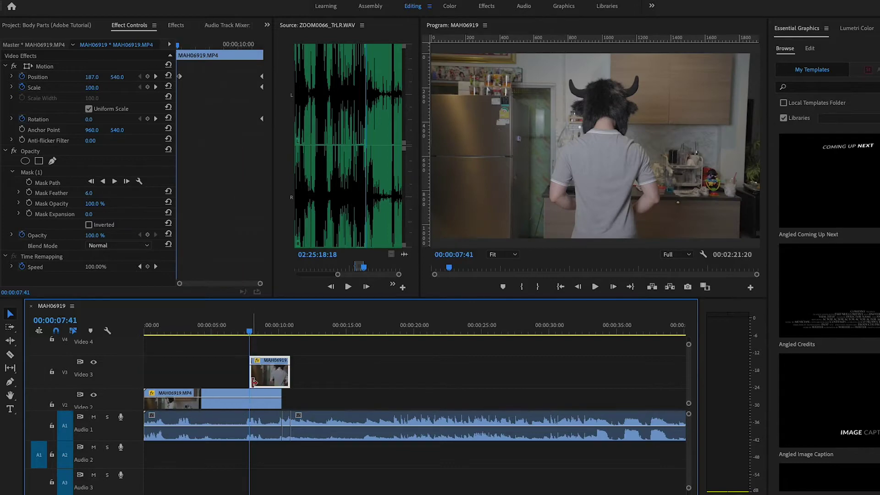
{"action": "scroll", "coordinate": [410, 376], "scroll_direction": "down", "scroll_amount": 2}
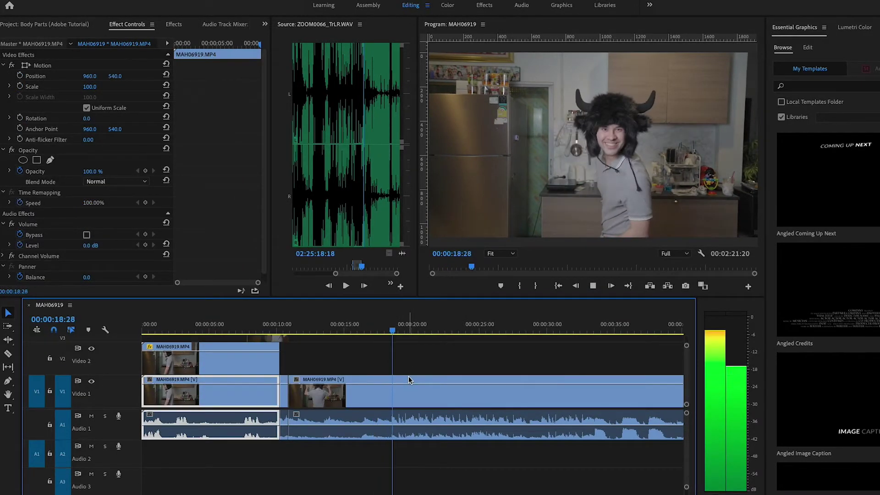
Freeze the second smiling-head clip on its Out Point frame and add Mask (1)
{"action": "left_click", "coordinate": [410, 390]}
{"action": "left_click_drag", "start_coordinate": [401, 331], "coordinate": [392, 337]}
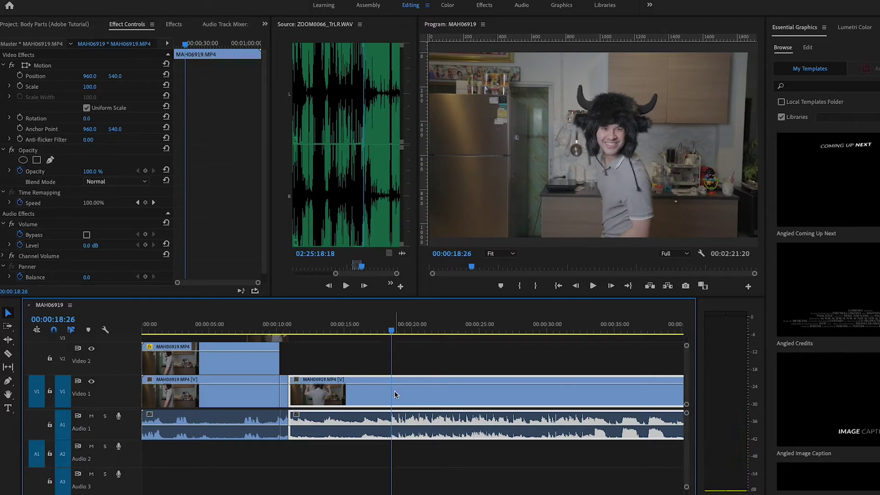
{"action": "right_click", "coordinate": [396, 395]}
{"action": "left_click", "coordinate": [447, 296]}
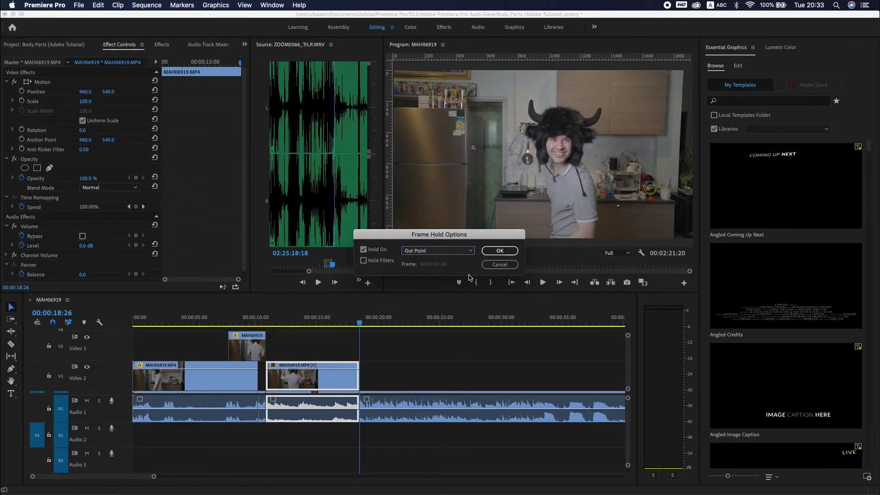
{"action": "left_click", "coordinate": [497, 253]}
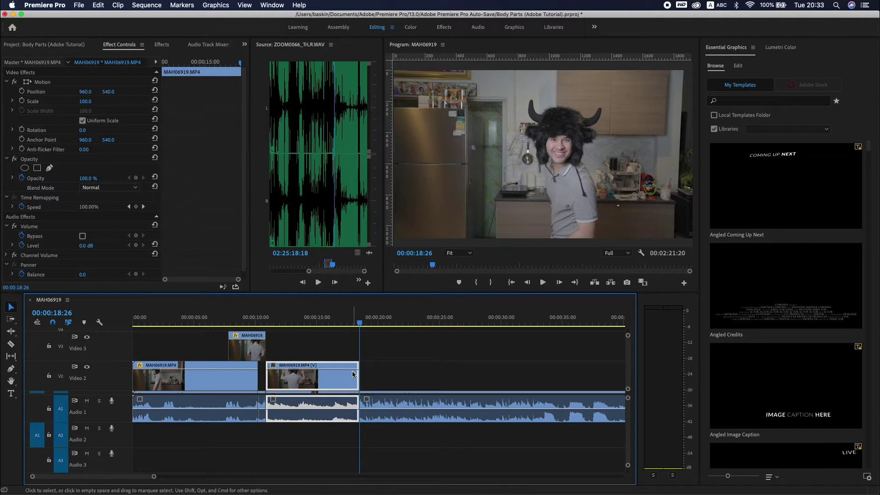
{"action": "left_click", "coordinate": [50, 168]}
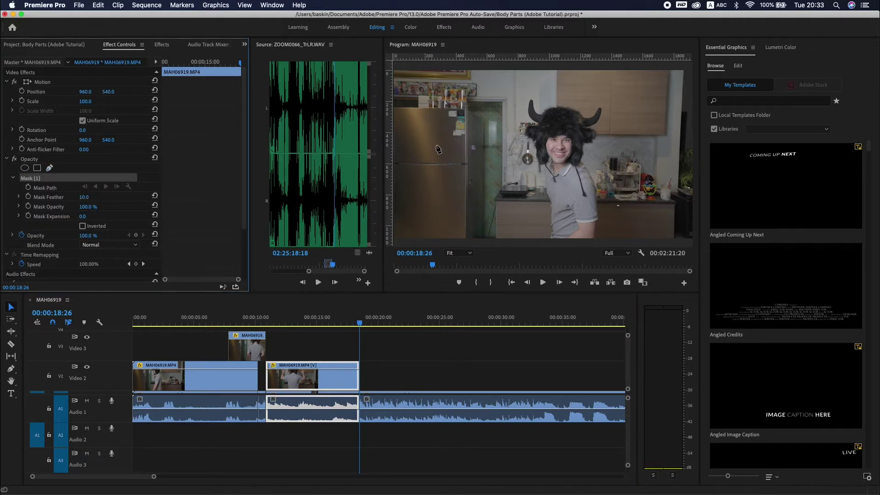
At 17:14 in the sequence, delete the frozen head clip's existing mask
{"action": "scroll", "coordinate": [563, 145], "scroll_direction": "up", "scroll_amount": 2}
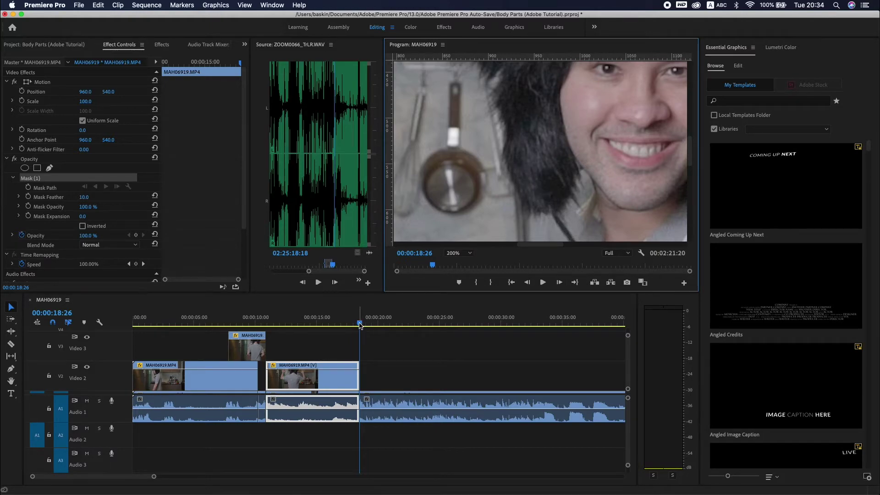
{"action": "left_click_drag", "start_coordinate": [362, 325], "coordinate": [345, 324]}
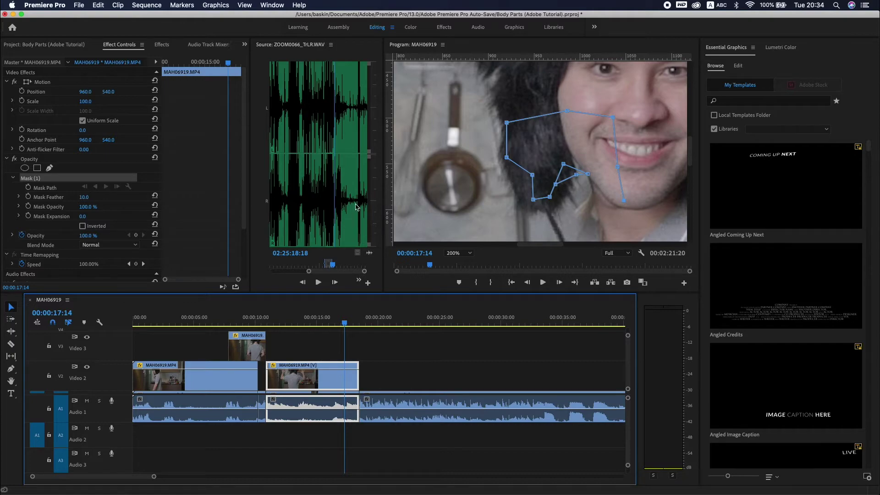
{"action": "left_click", "coordinate": [32, 179]}
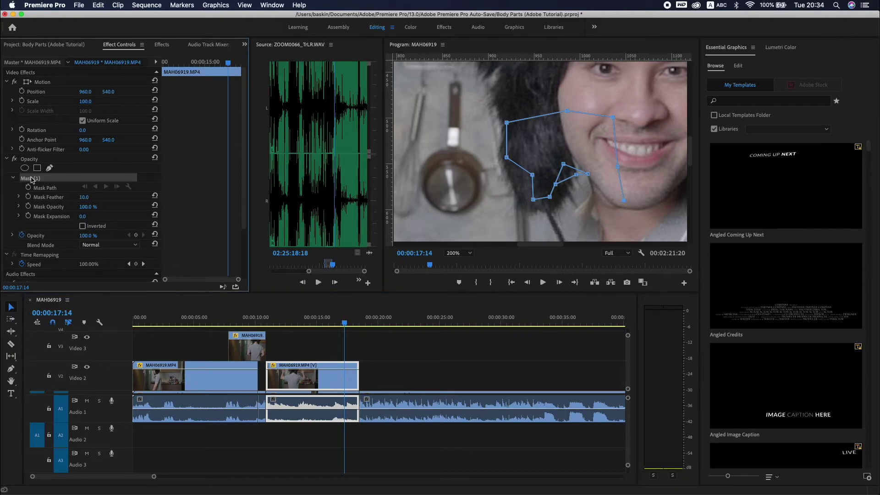
{"action": "key", "text": "Delete"}
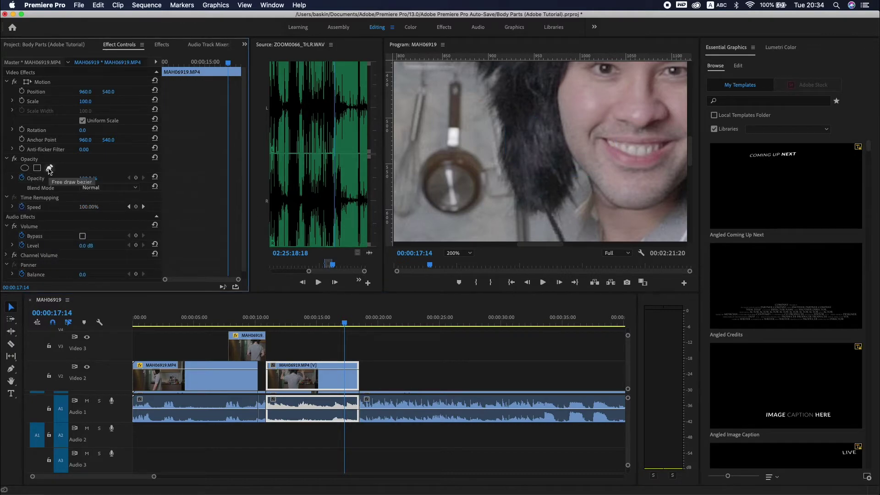
Draw a free-draw bezier mask around the man's face and horned furry hat
{"action": "left_click", "coordinate": [49, 169]}
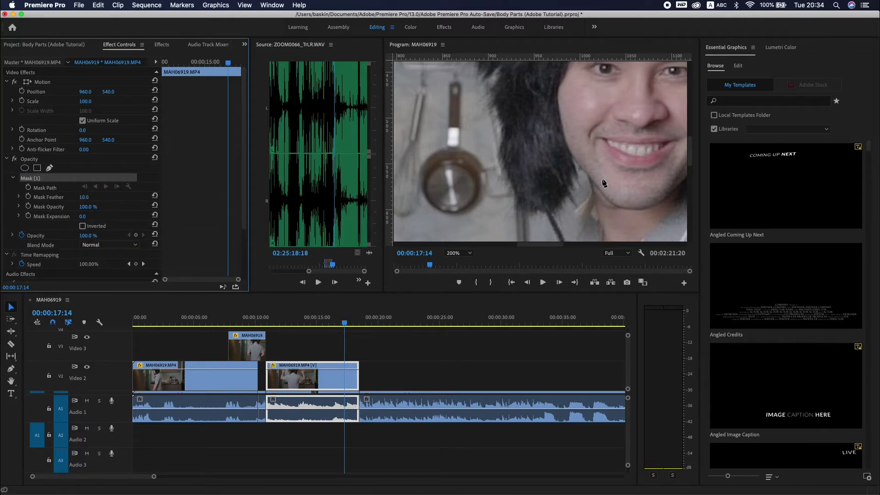
{"action": "left_click", "coordinate": [573, 163]}
{"action": "left_click", "coordinate": [559, 204]}
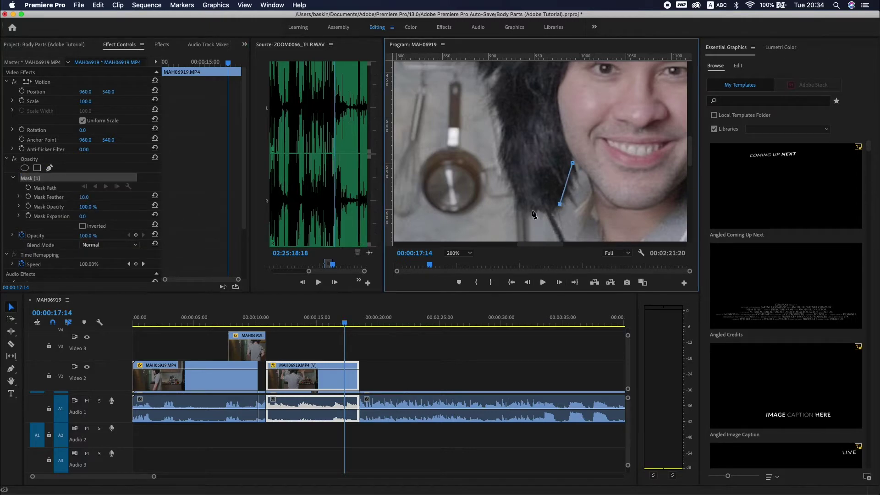
{"action": "left_click_drag", "start_coordinate": [532, 210], "coordinate": [521, 207]}
{"action": "left_click", "coordinate": [506, 168]}
{"action": "left_click", "coordinate": [505, 132]}
{"action": "left_click_drag", "start_coordinate": [508, 110], "coordinate": [500, 180]}
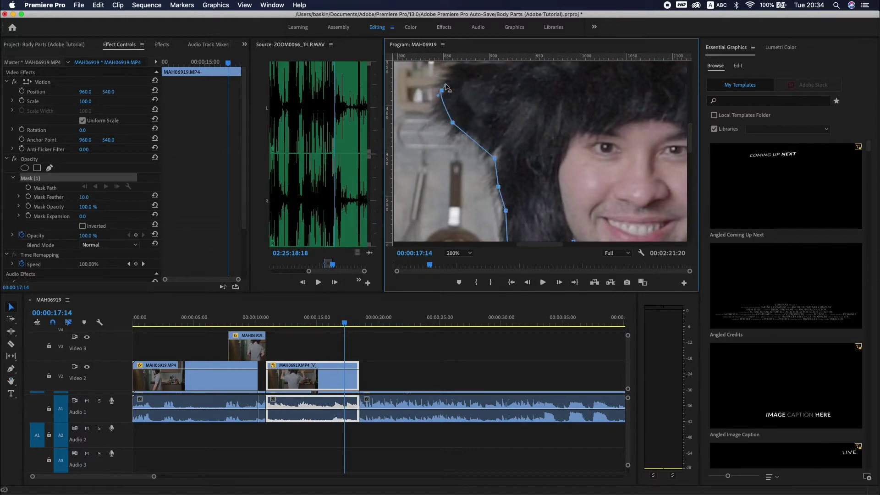
{"action": "key", "text": "h"}
{"action": "mouse_move", "coordinate": [477, 88]}
{"action": "left_mouse_down"}
{"action": "mouse_move", "coordinate": [471, 172]}
{"action": "mouse_move", "coordinate": [488, 161]}
{"action": "left_mouse_up"}
{"action": "key", "text": "v"}
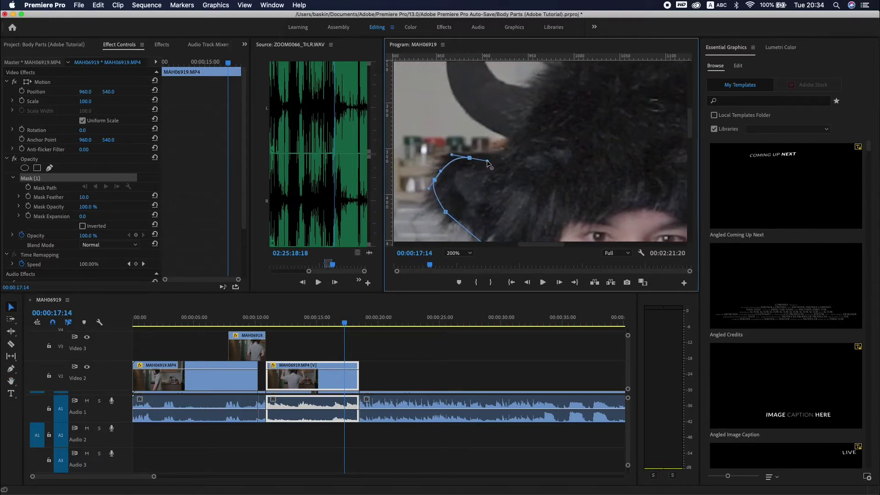
{"action": "left_click", "coordinate": [497, 152]}
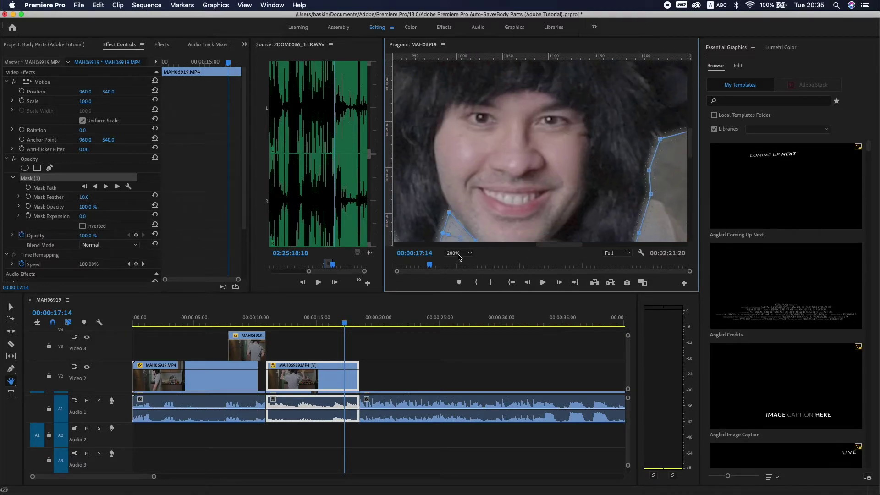
Set the Program monitor to Fit and play back the masked head
{"action": "left_click", "coordinate": [458, 253]}
{"action": "left_click", "coordinate": [461, 267]}
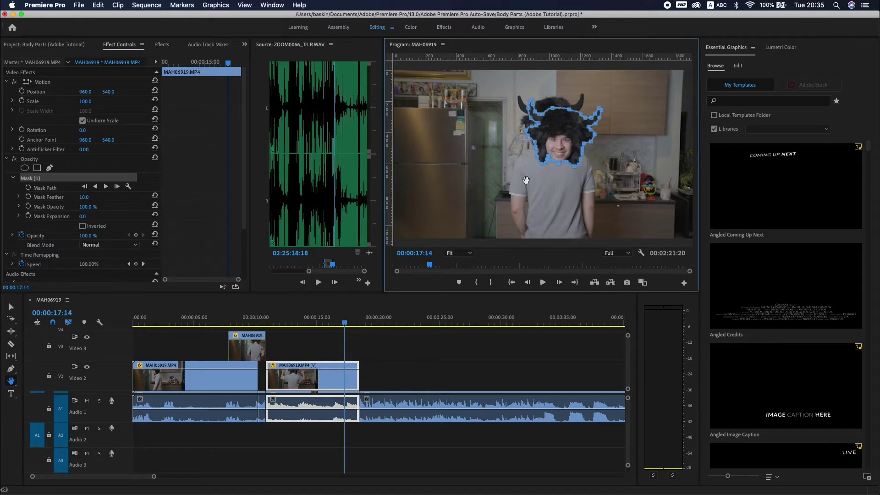
{"action": "left_click", "coordinate": [331, 382]}
{"action": "key", "text": "v"}
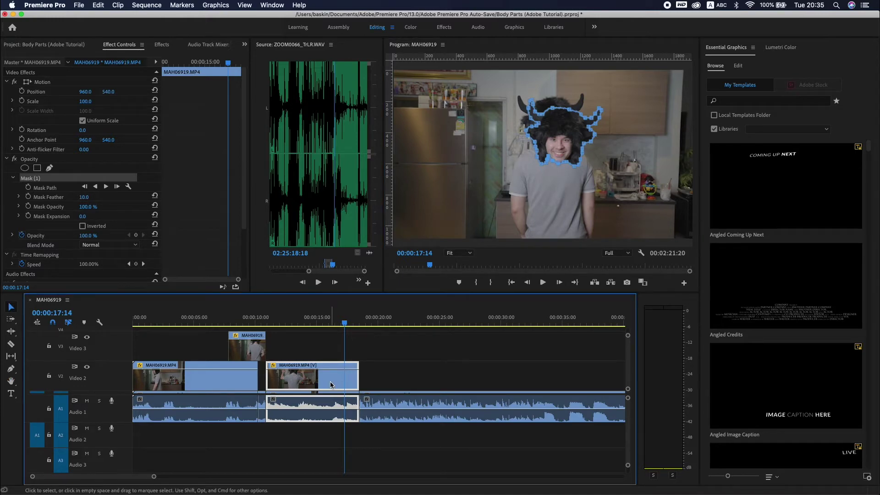
{"action": "key", "text": "space"}
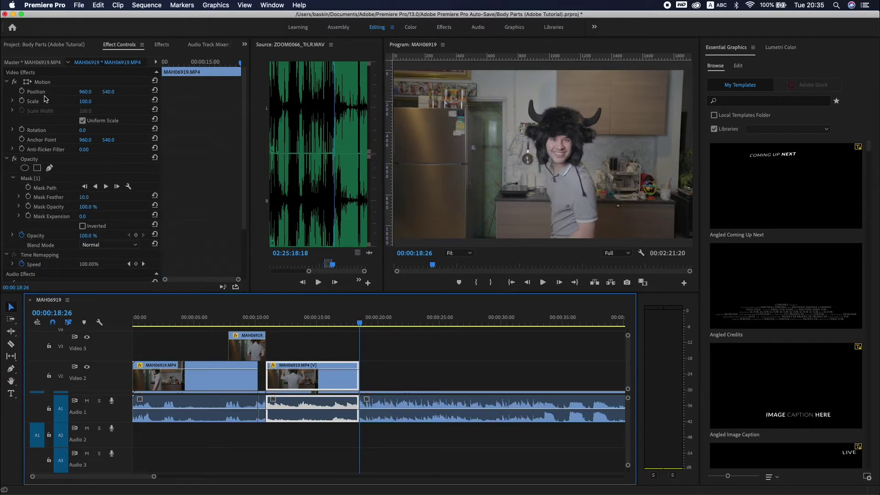
Keyframe the head copy's Position and Rotation, scale it to about 454%, and replay it
{"action": "left_click", "coordinate": [21, 91]}
{"action": "left_click", "coordinate": [24, 129]}
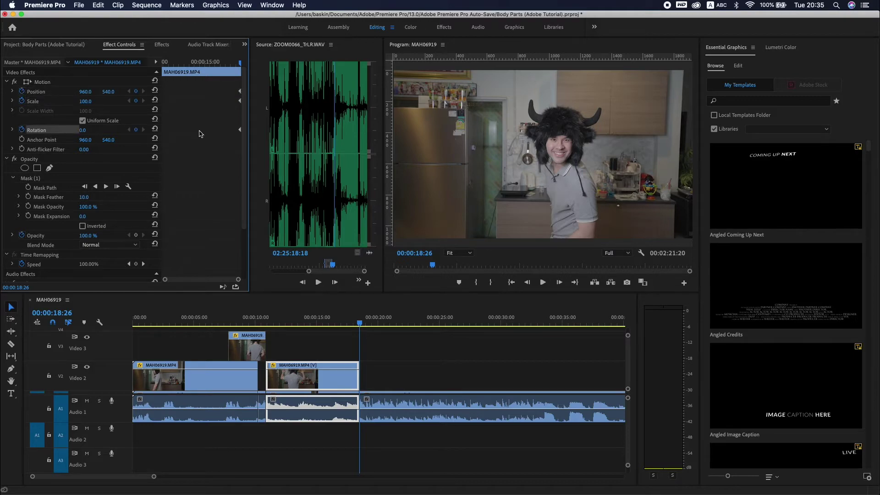
{"action": "left_click_drag", "start_coordinate": [239, 64], "coordinate": [219, 62]}
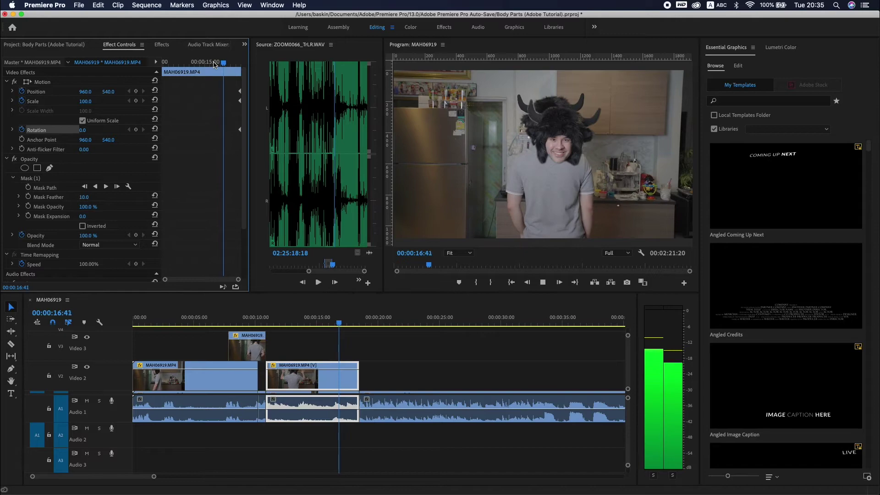
{"action": "left_click_drag", "start_coordinate": [85, 102], "coordinate": [28, 91]}
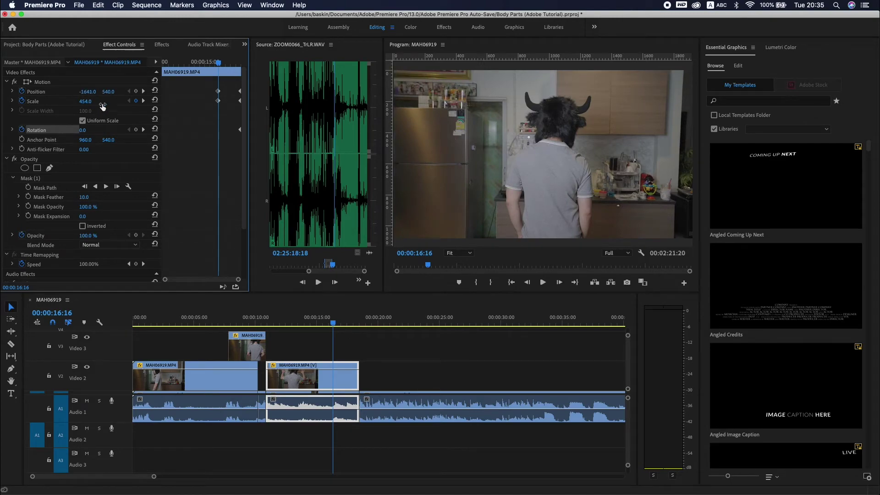
{"action": "left_click", "coordinate": [314, 325]}
{"action": "key", "text": "space"}
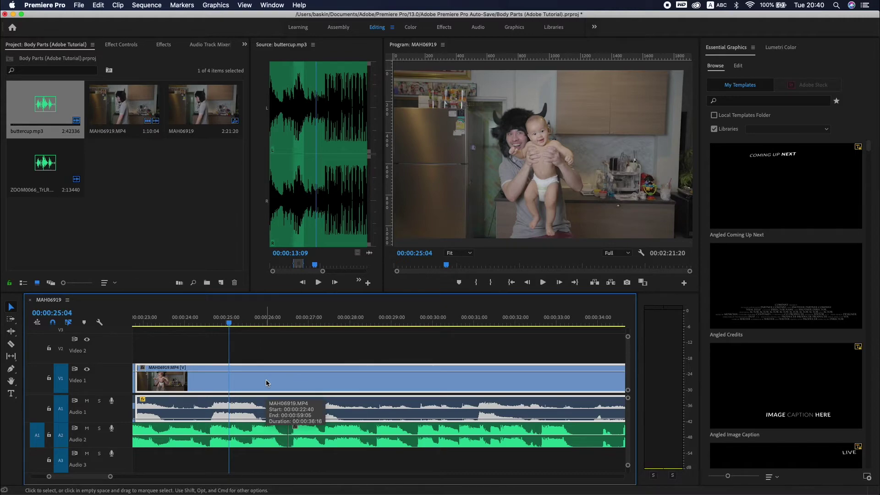
Cut the Video 1 footage at 00:00:26:31, where the baby is lifted
{"action": "scroll", "coordinate": [250, 362], "scroll_direction": "left", "scroll_amount": 2}
{"action": "left_click", "coordinate": [227, 321]}
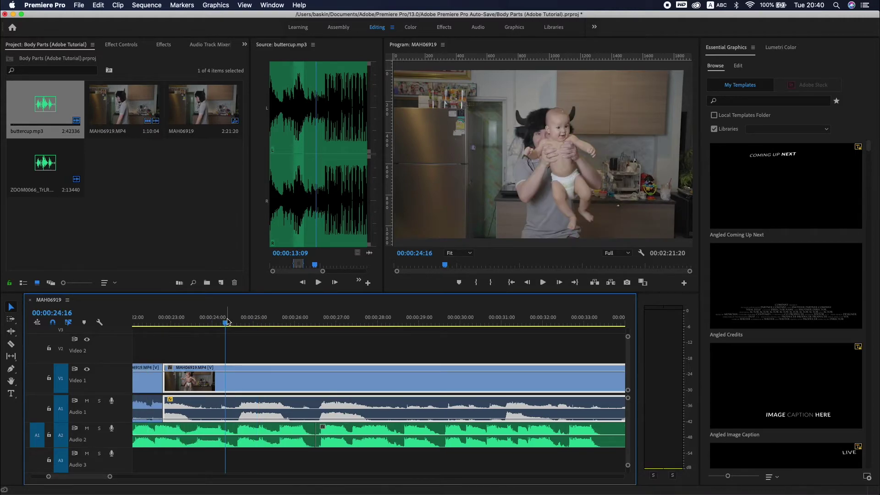
{"action": "key", "text": "space"}
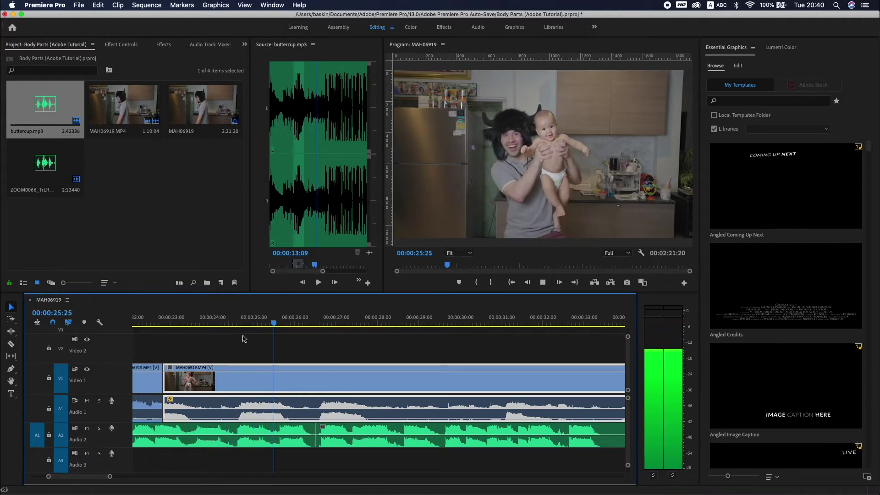
{"action": "key", "text": "space"}
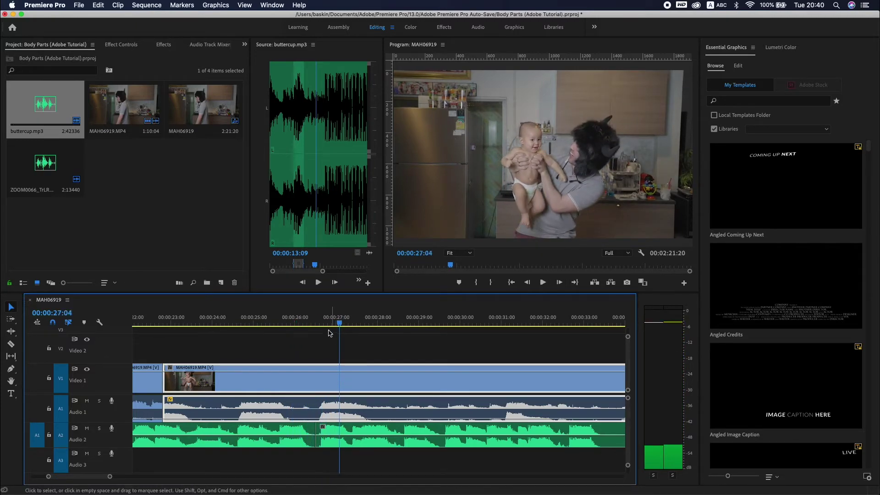
{"action": "left_click", "coordinate": [322, 317]}
{"action": "left_click_drag", "start_coordinate": [322, 317], "coordinate": [319, 317]}
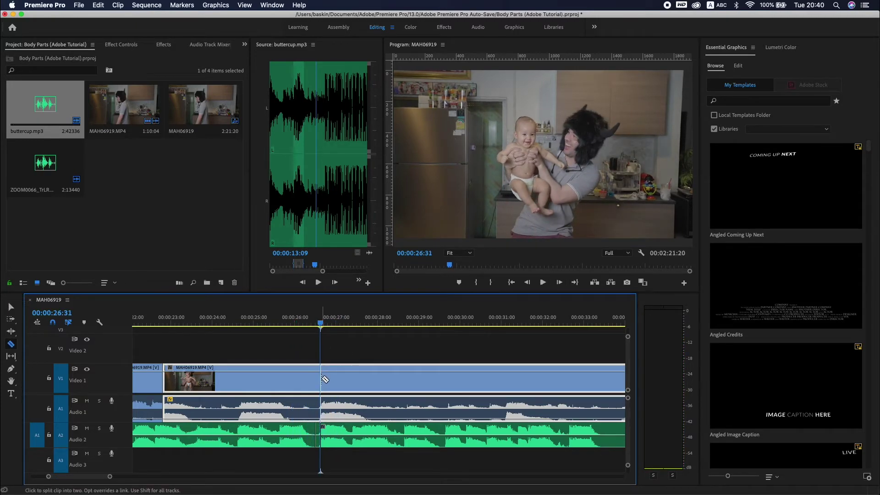
{"action": "left_click", "coordinate": [322, 379]}
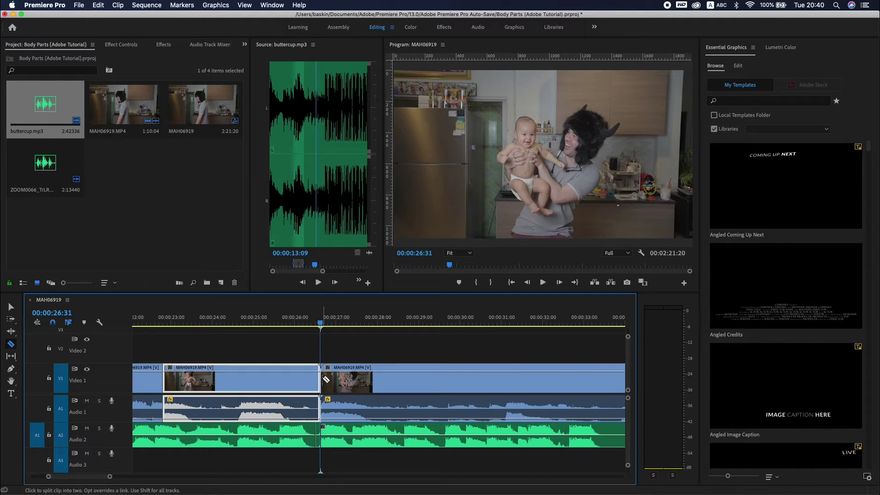
Cut again at about 00:00:28:07 and copy the middle piece onto Video 2
{"action": "key", "text": "space"}
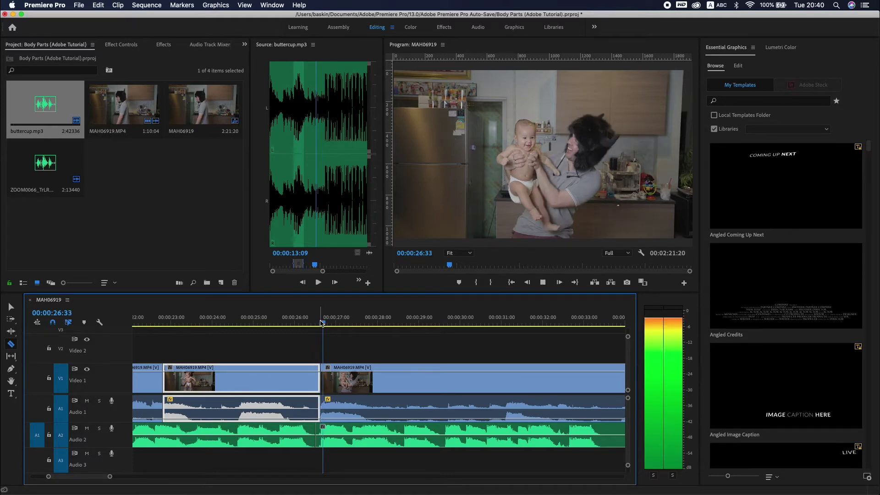
{"action": "key", "text": "space"}
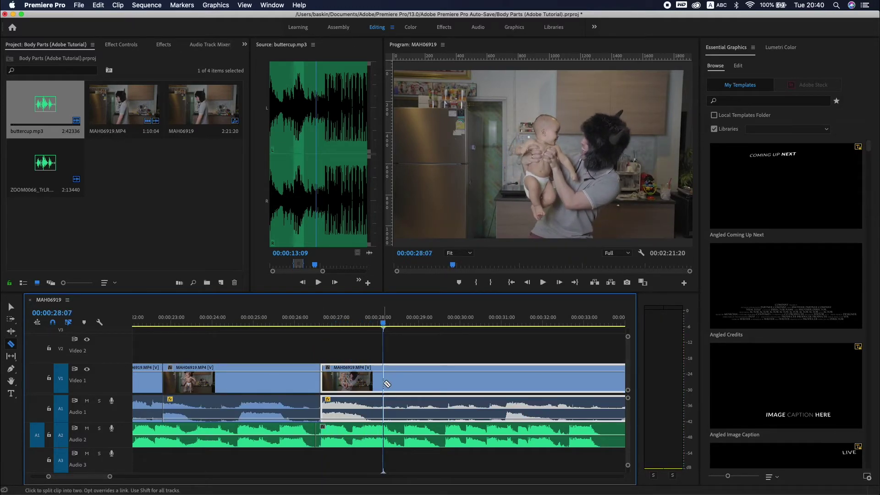
{"action": "left_click", "coordinate": [386, 384]}
{"action": "key", "text": "v"}
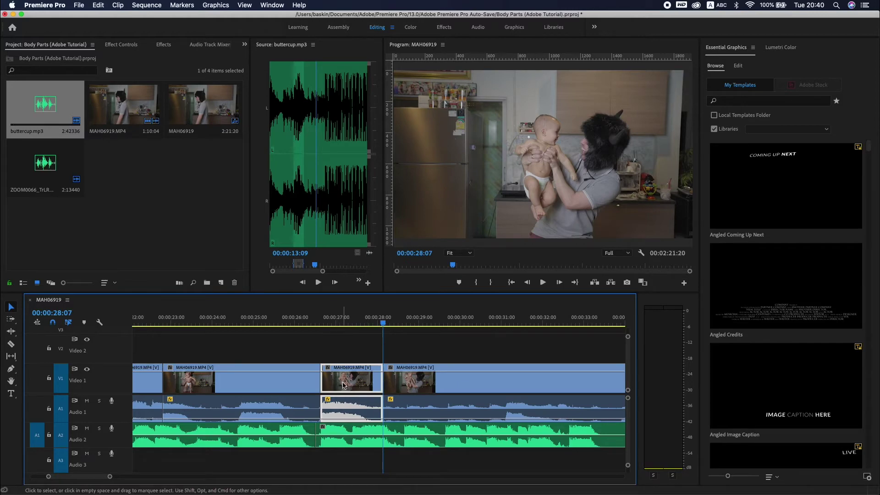
{"action": "left_click_drag", "start_coordinate": [344, 385], "coordinate": [345, 369]}
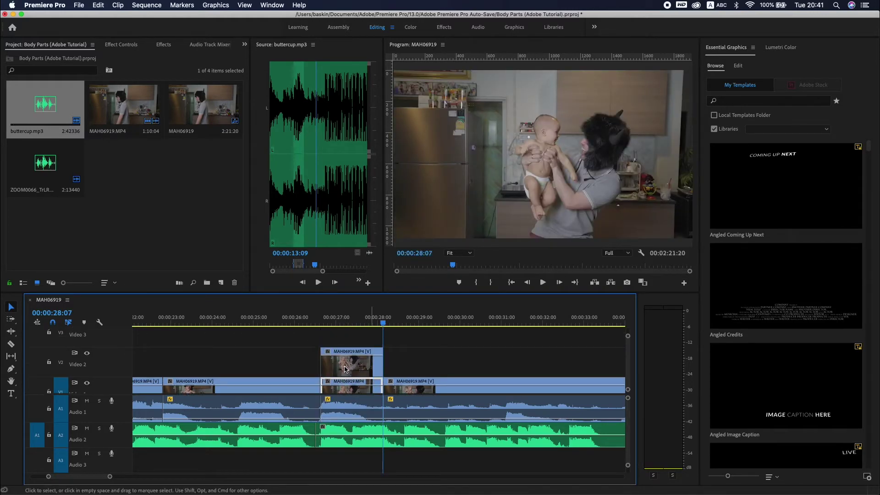
{"action": "key", "text": "space"}
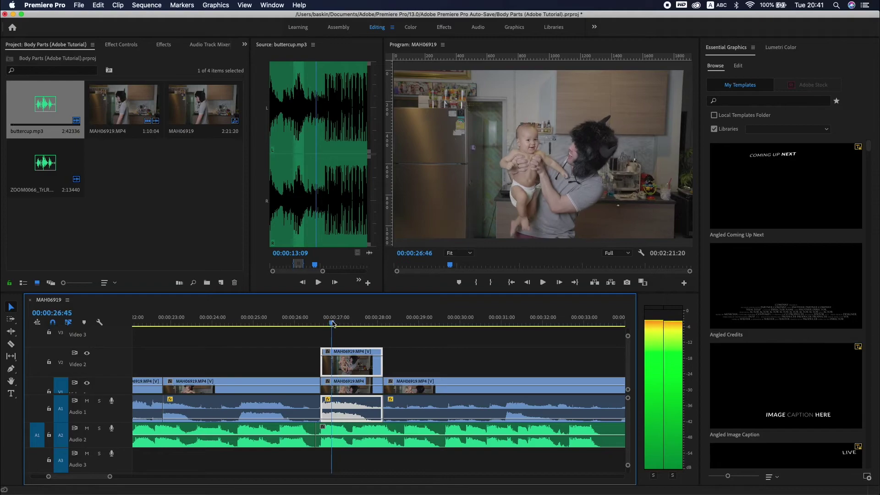
Set a Frame Hold on the In Point for the Video 2 copy
{"action": "key", "text": "space"}
{"action": "right_click", "coordinate": [340, 368]}
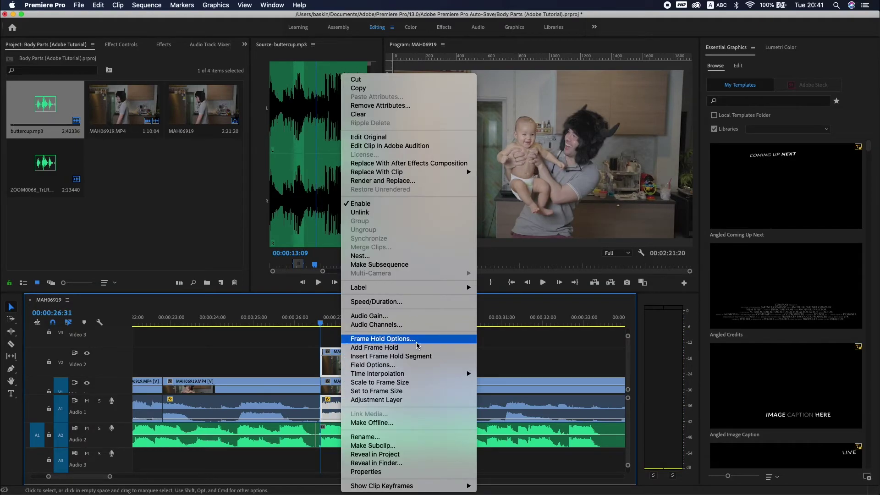
{"action": "left_click", "coordinate": [421, 344]}
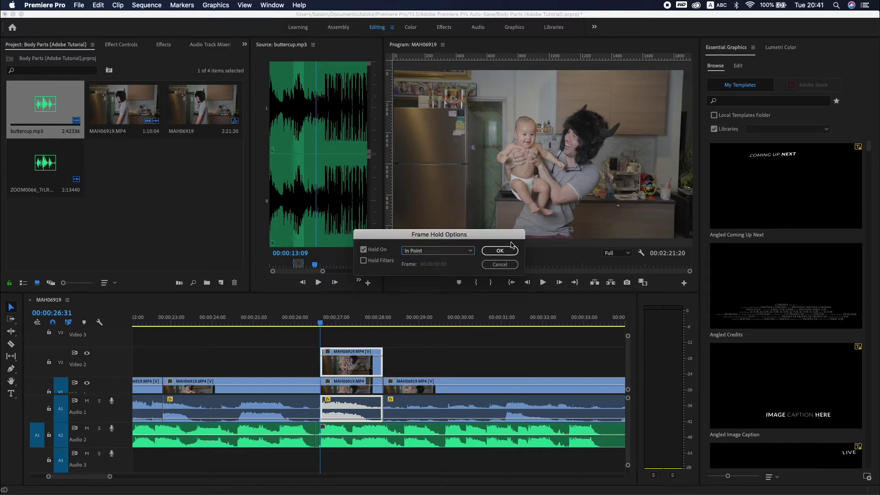
{"action": "left_click", "coordinate": [500, 251]}
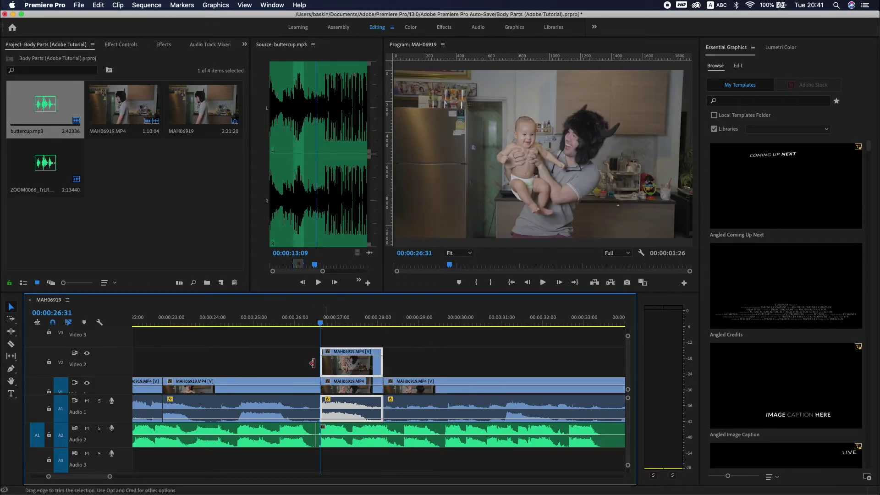
Preview the frozen copy and start Position keyframing at its start point
{"action": "right_click", "coordinate": [362, 363]}
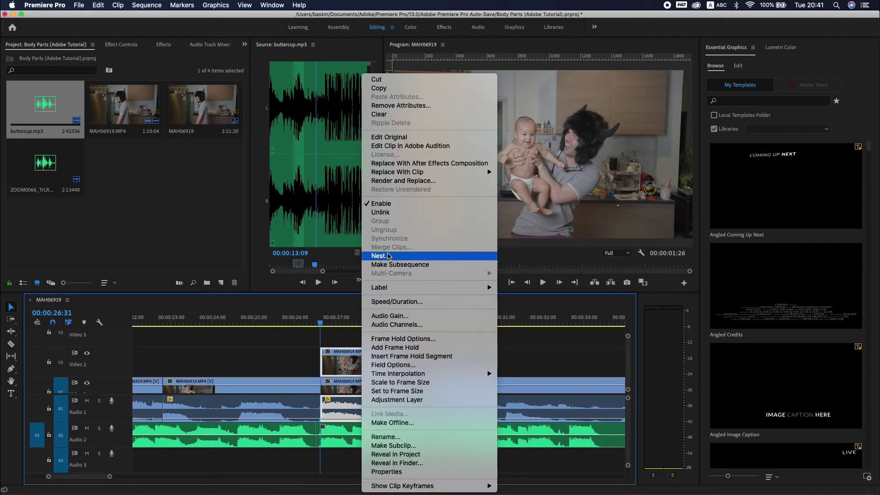
{"action": "left_click", "coordinate": [381, 213]}
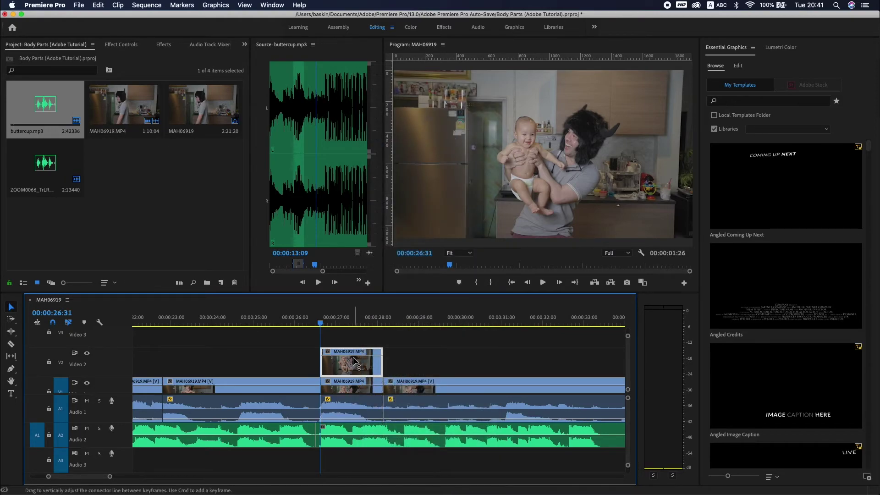
{"action": "key", "text": "space"}
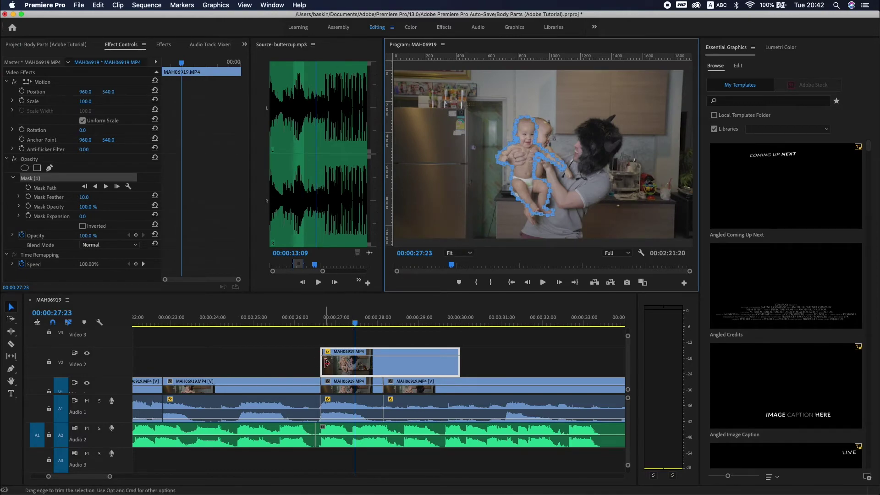
{"action": "left_click", "coordinate": [344, 366]}
{"action": "key", "text": "Up"}
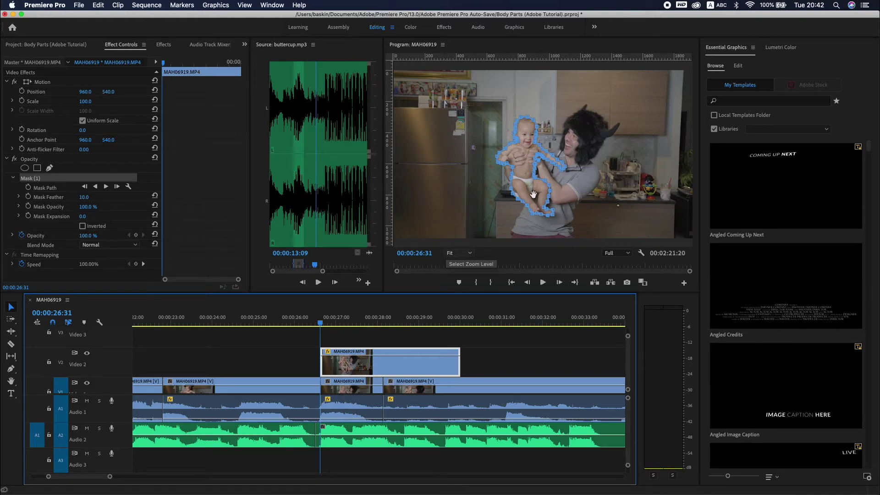
{"action": "left_click", "coordinate": [21, 93]}
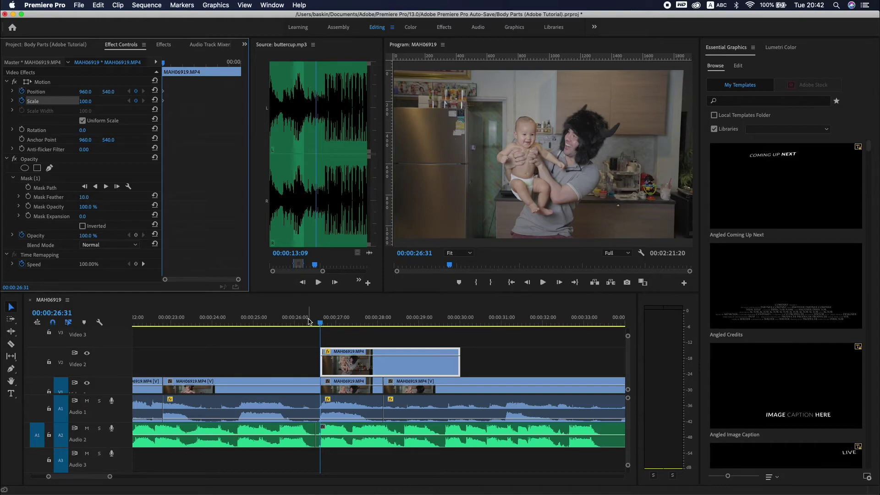
Keyframe the baby copy to spin just over two turns and shift left to X 900.0
{"action": "key", "text": "space"}
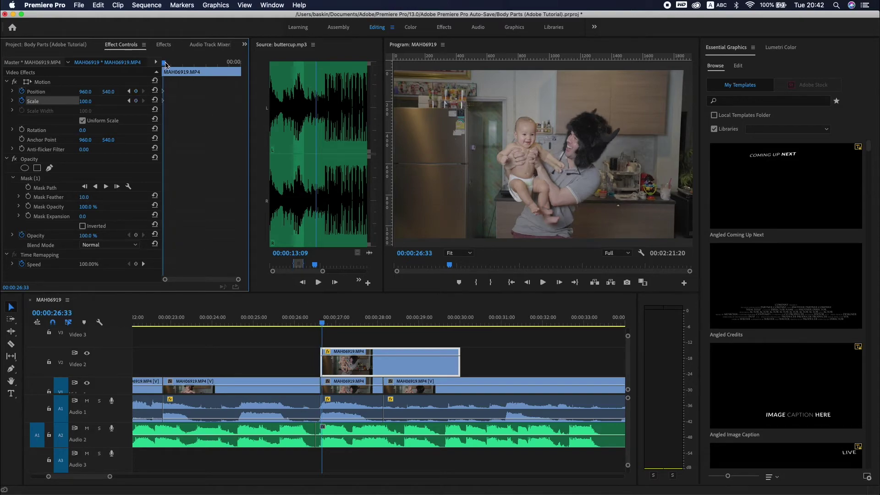
{"action": "key", "text": "space"}
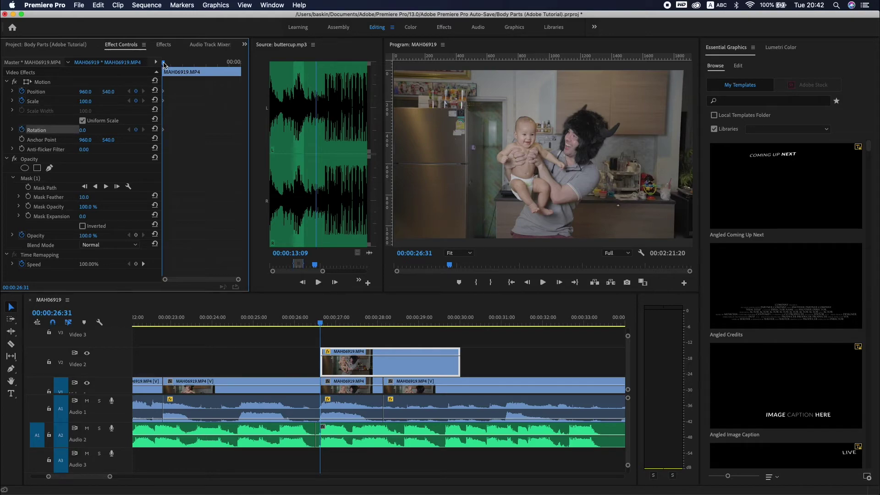
{"action": "key", "text": "space"}
{"action": "key", "text": "space"}
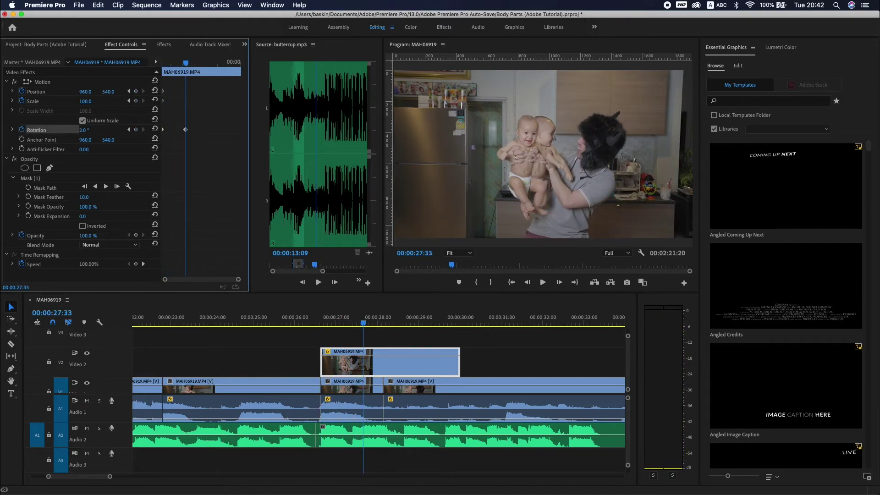
{"action": "left_click_drag", "start_coordinate": [82, 130], "coordinate": [152, 130]}
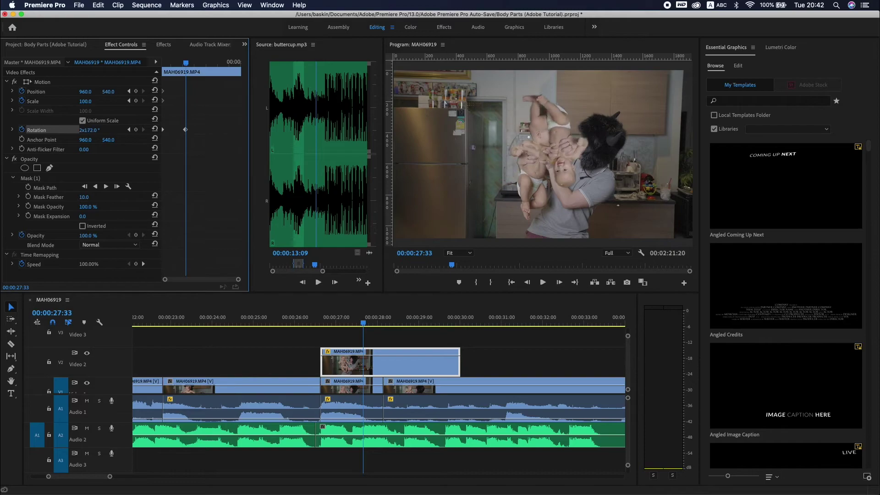
{"action": "left_click_drag", "start_coordinate": [88, 130], "coordinate": [156, 130]}
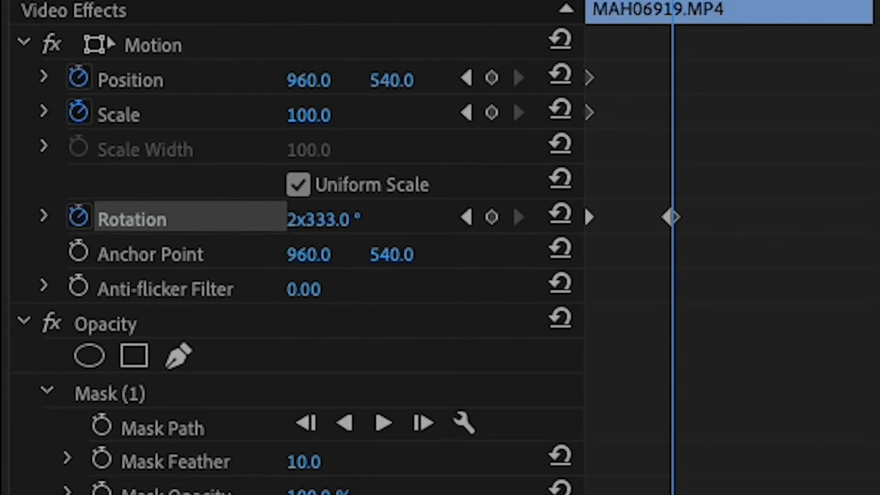
{"action": "left_click_drag", "start_coordinate": [357, 87], "coordinate": [330, 87]}
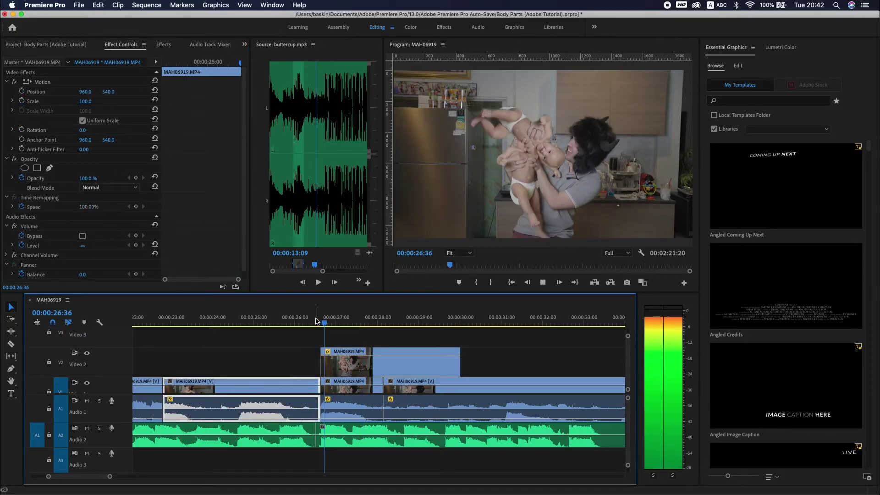
{"action": "left_click_drag", "start_coordinate": [315, 321], "coordinate": [306, 317]}
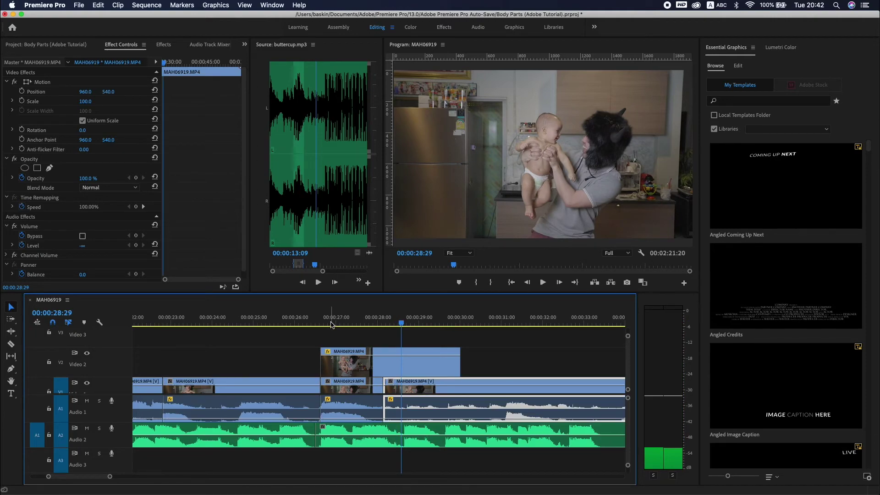
{"action": "key", "text": "space"}
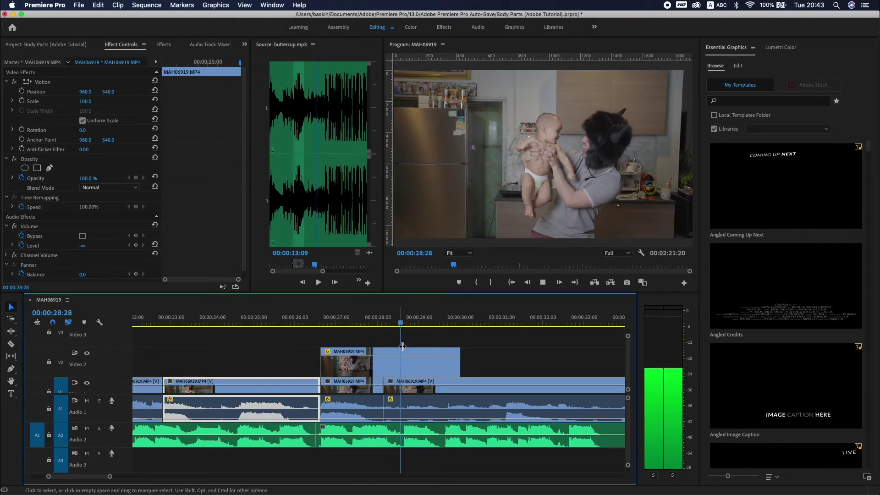
{"action": "key", "text": "minus"}
{"action": "key", "text": "space"}
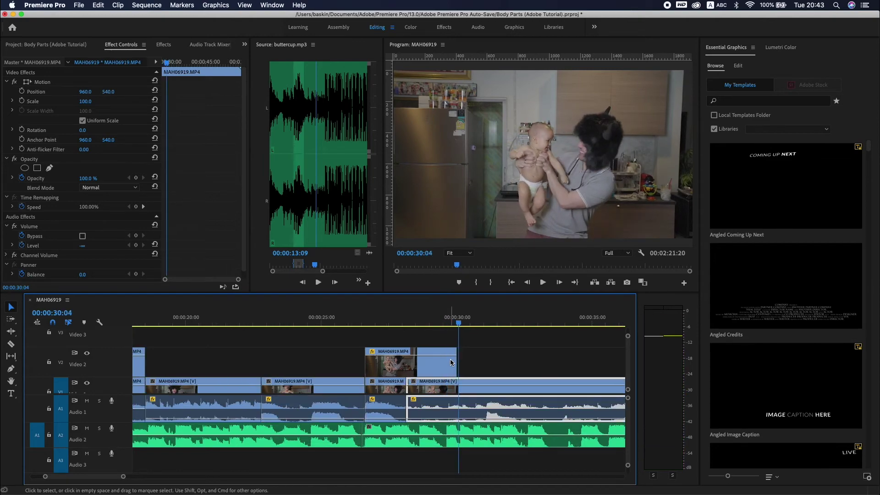